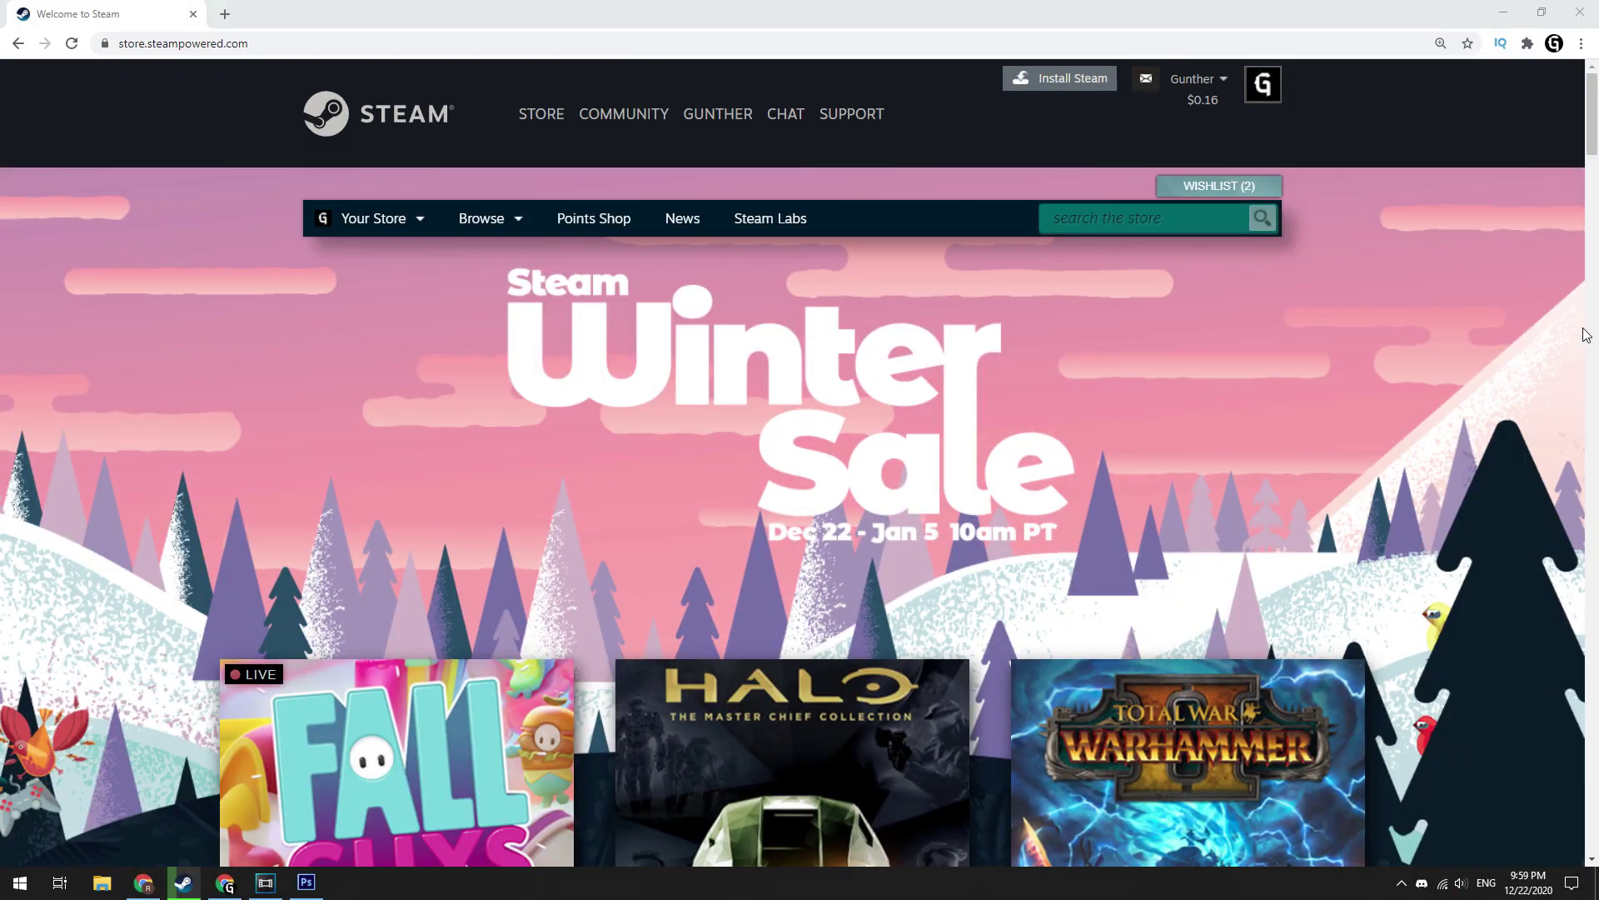
Scroll down the Winter Sale front page and open Your Discovery Queue from the 'Explore great deals' heading
drag(1592, 112, 1597, 756)
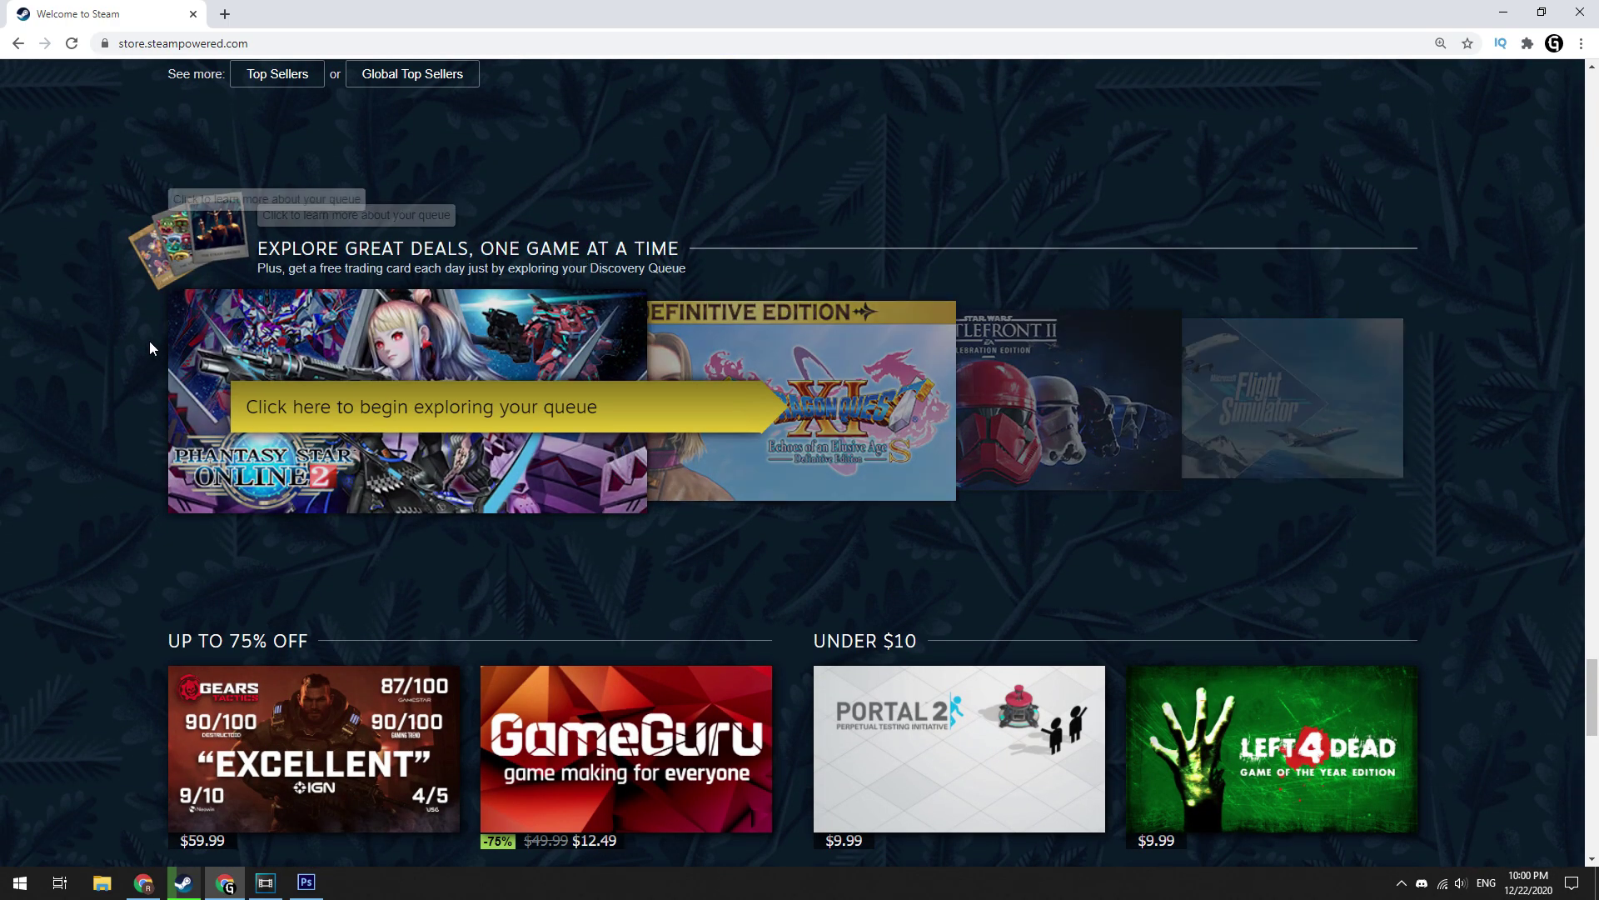
click(542, 250)
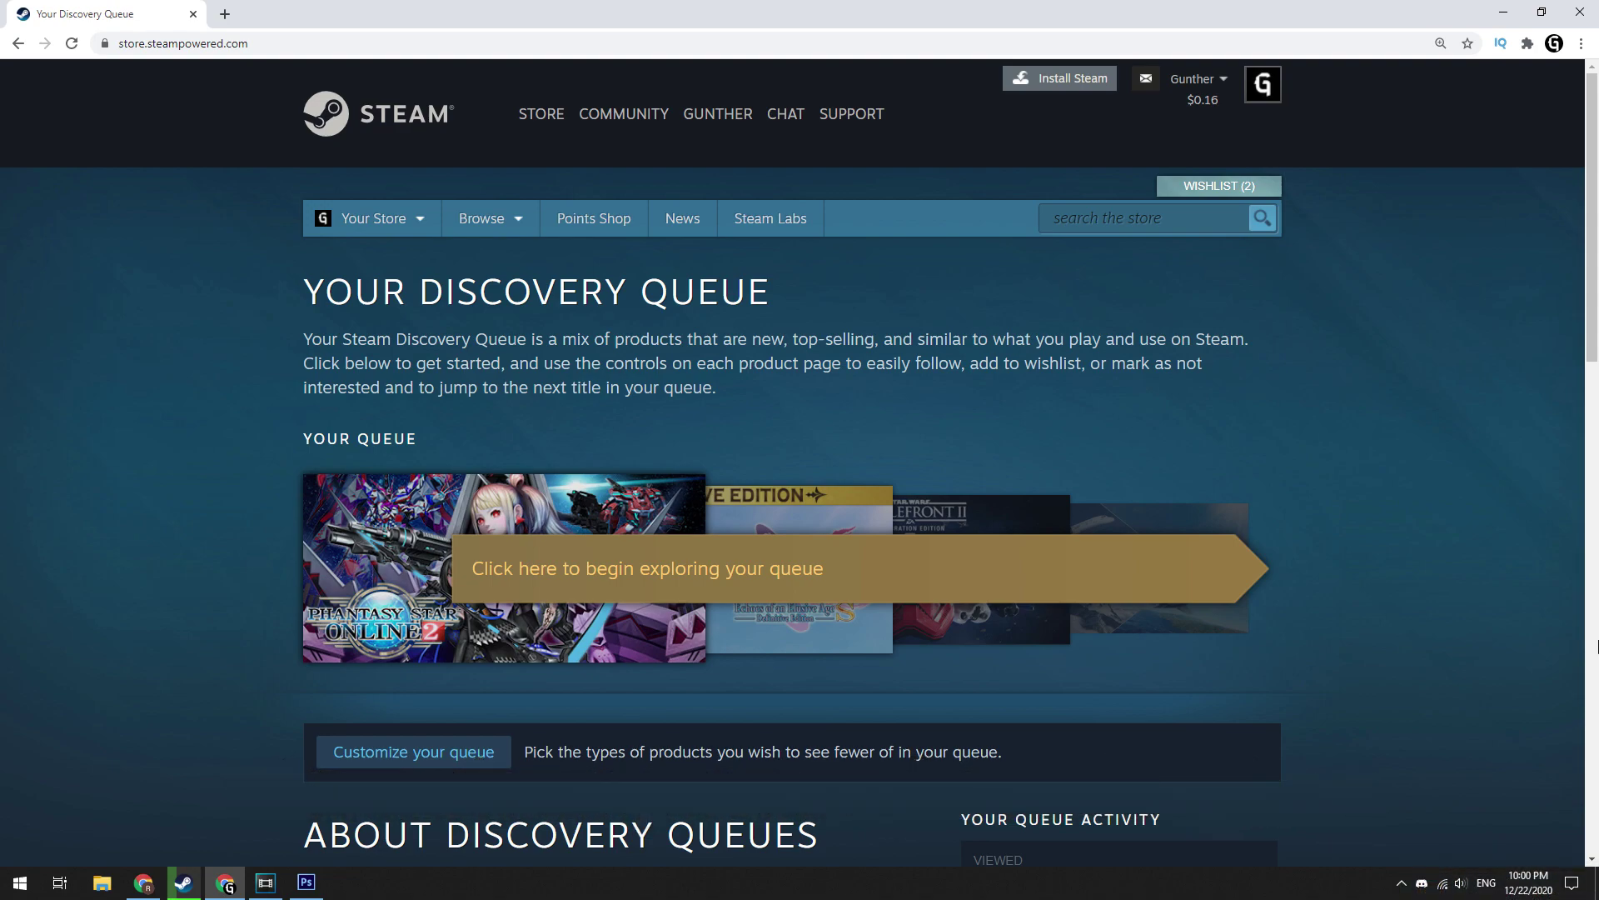
Paste and run the GenerateQueue script in the DevTools console to finish the Discovery Queue
key(F12)
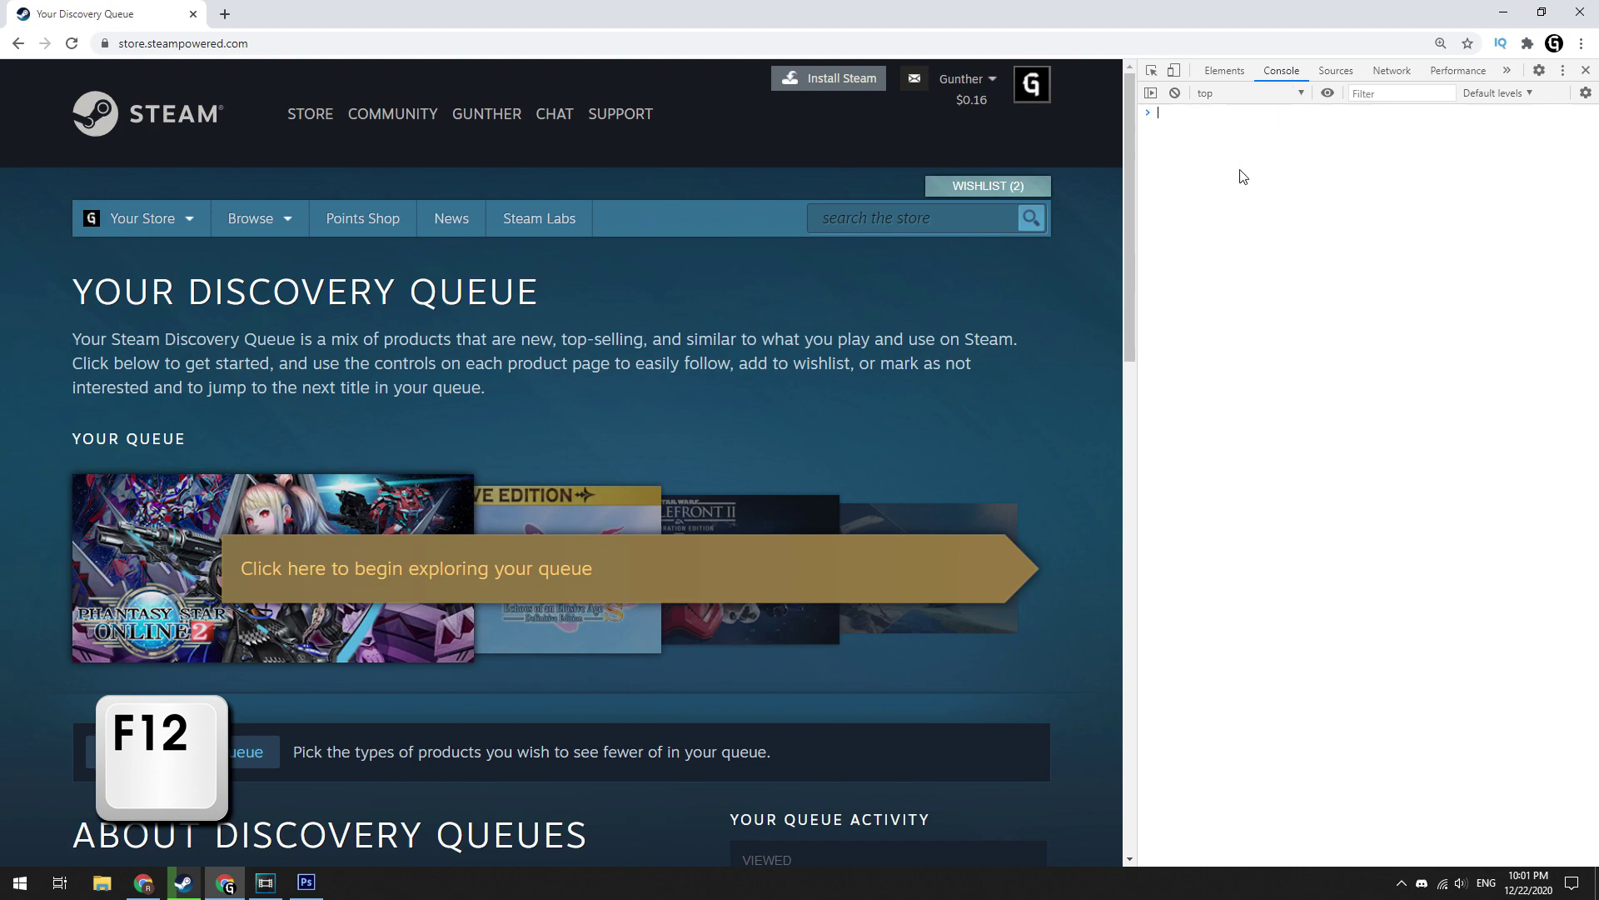
text(// Execute this on http://store.steampowered.com/explore/  var GenerateQueue = function( queueNumber ) { console.log( 'Queue #' + ++queueNumber );  jQuery.post( 'https://store.steampowered.com/explore/generatenewdiscoveryqueue', { sessionid: g_sessionID, queuetype: 0 } ).done( function( data ) { var requests = [];  for( var i = 0; i < data.queue.length; i++ ) { requests.push( jQuery.post( 'https://store.steampowered.com/app/10', { appid_to_clear_from_queue: data.queue[ i ], sessionid: g_sessionID } ) ); }  jQuery.when.apply( jQuery, requests ).done( function() { if( queueNumber < 3 ) { GenerateQueue( queueNumber ); } else { window.location.reload(); } } ); } ); };  GenerateQueue( 0 );)
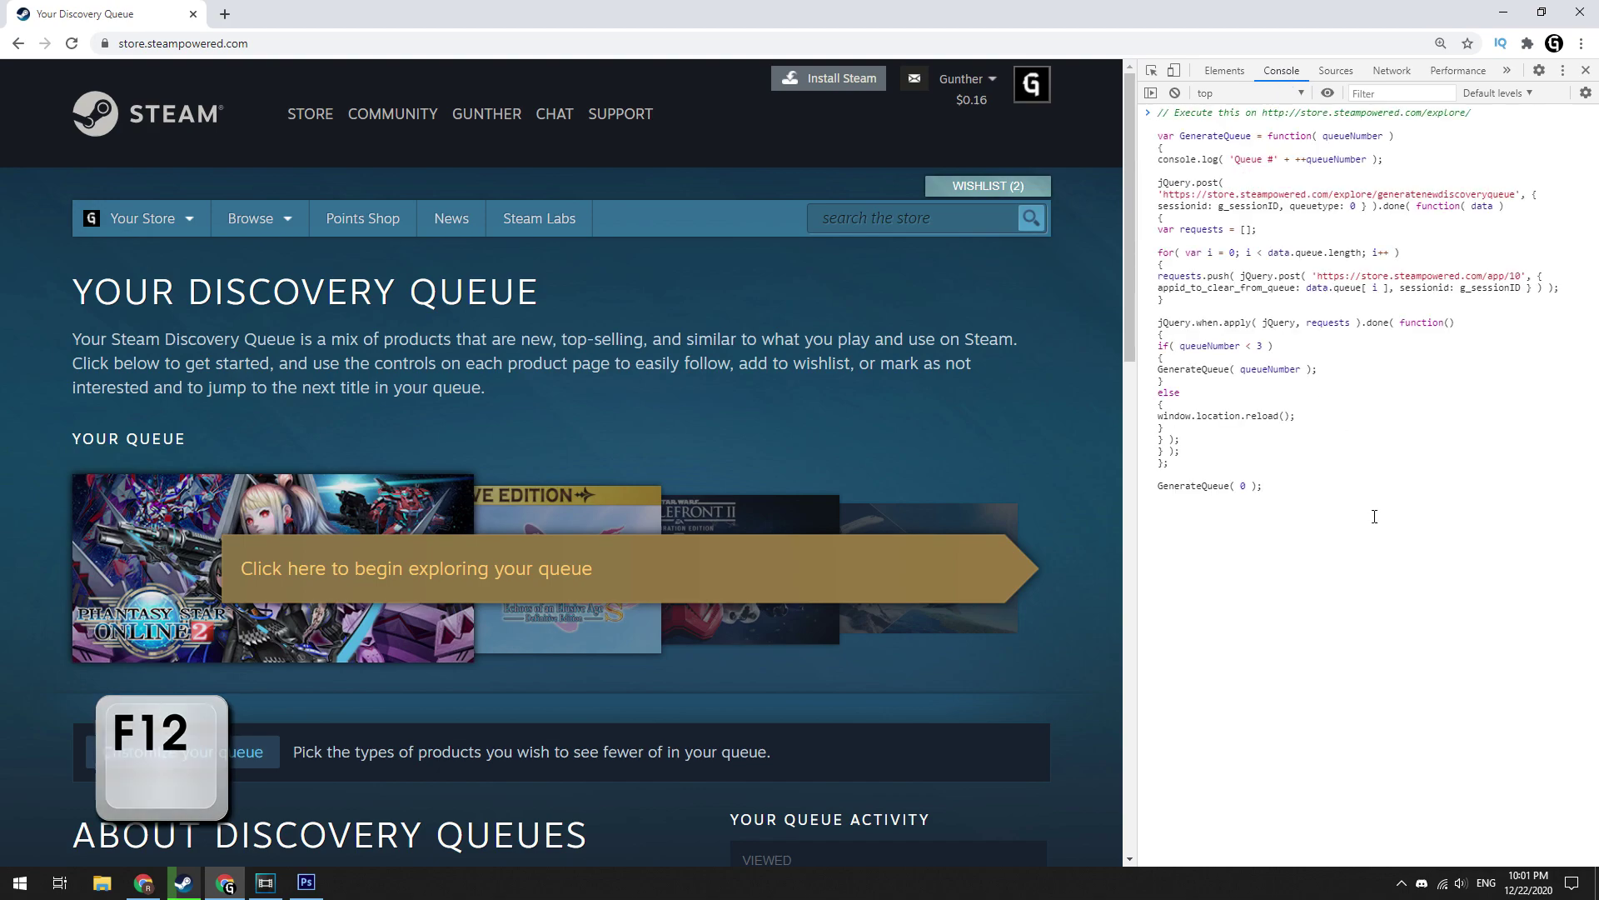
key(Return)
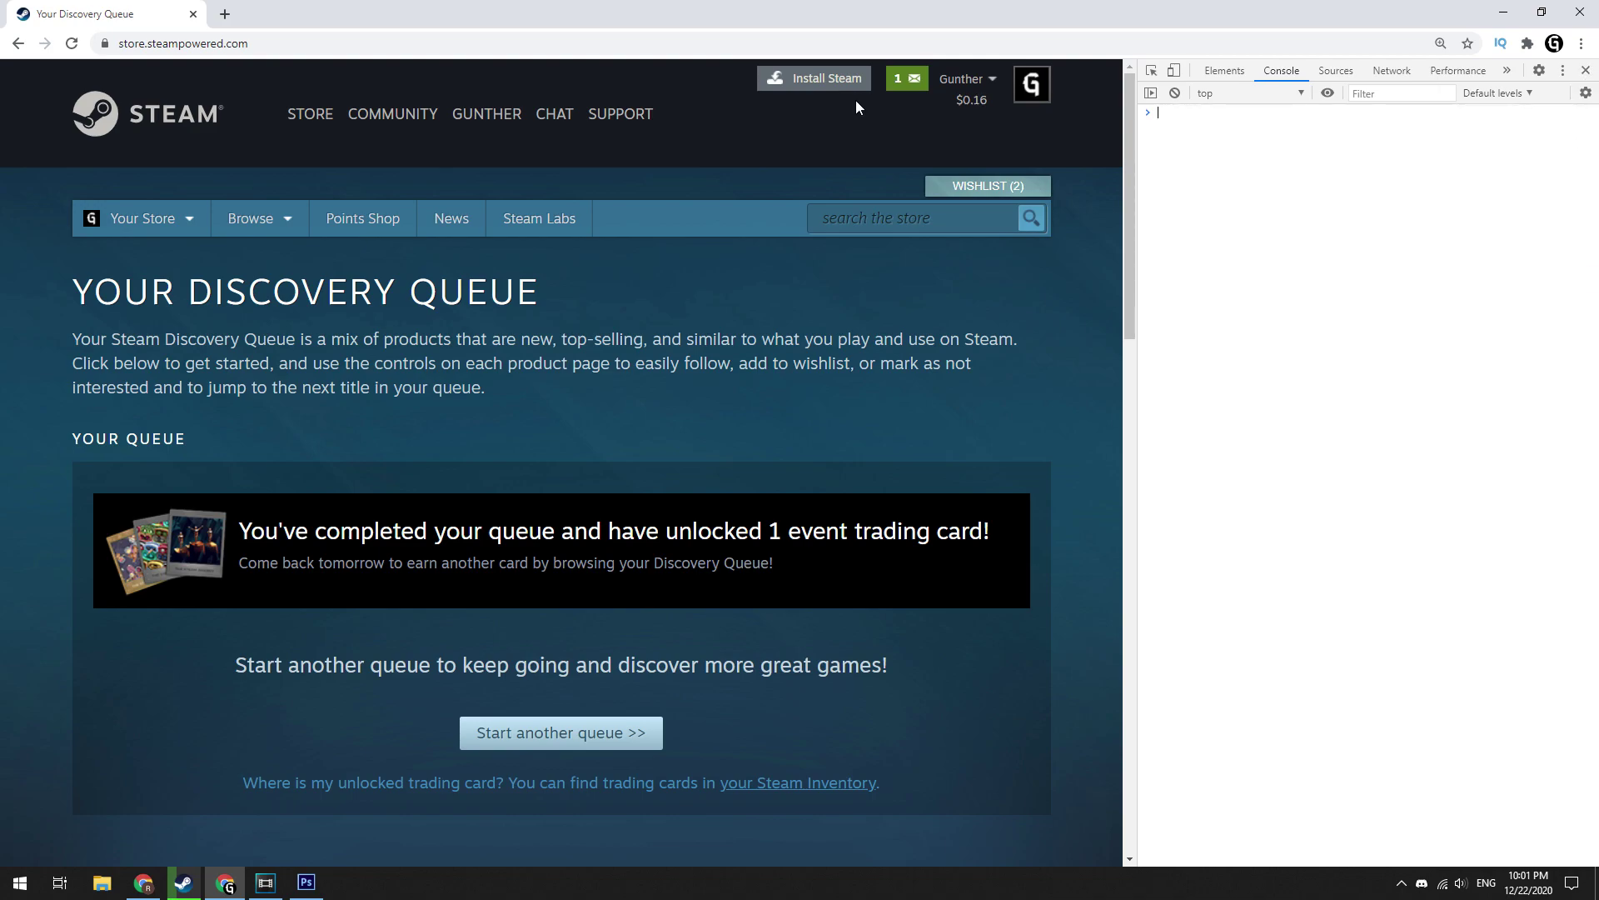
Go to the new inventory item from the green notification envelope
click(906, 78)
click(812, 149)
scroll(317, 368, down, 6)
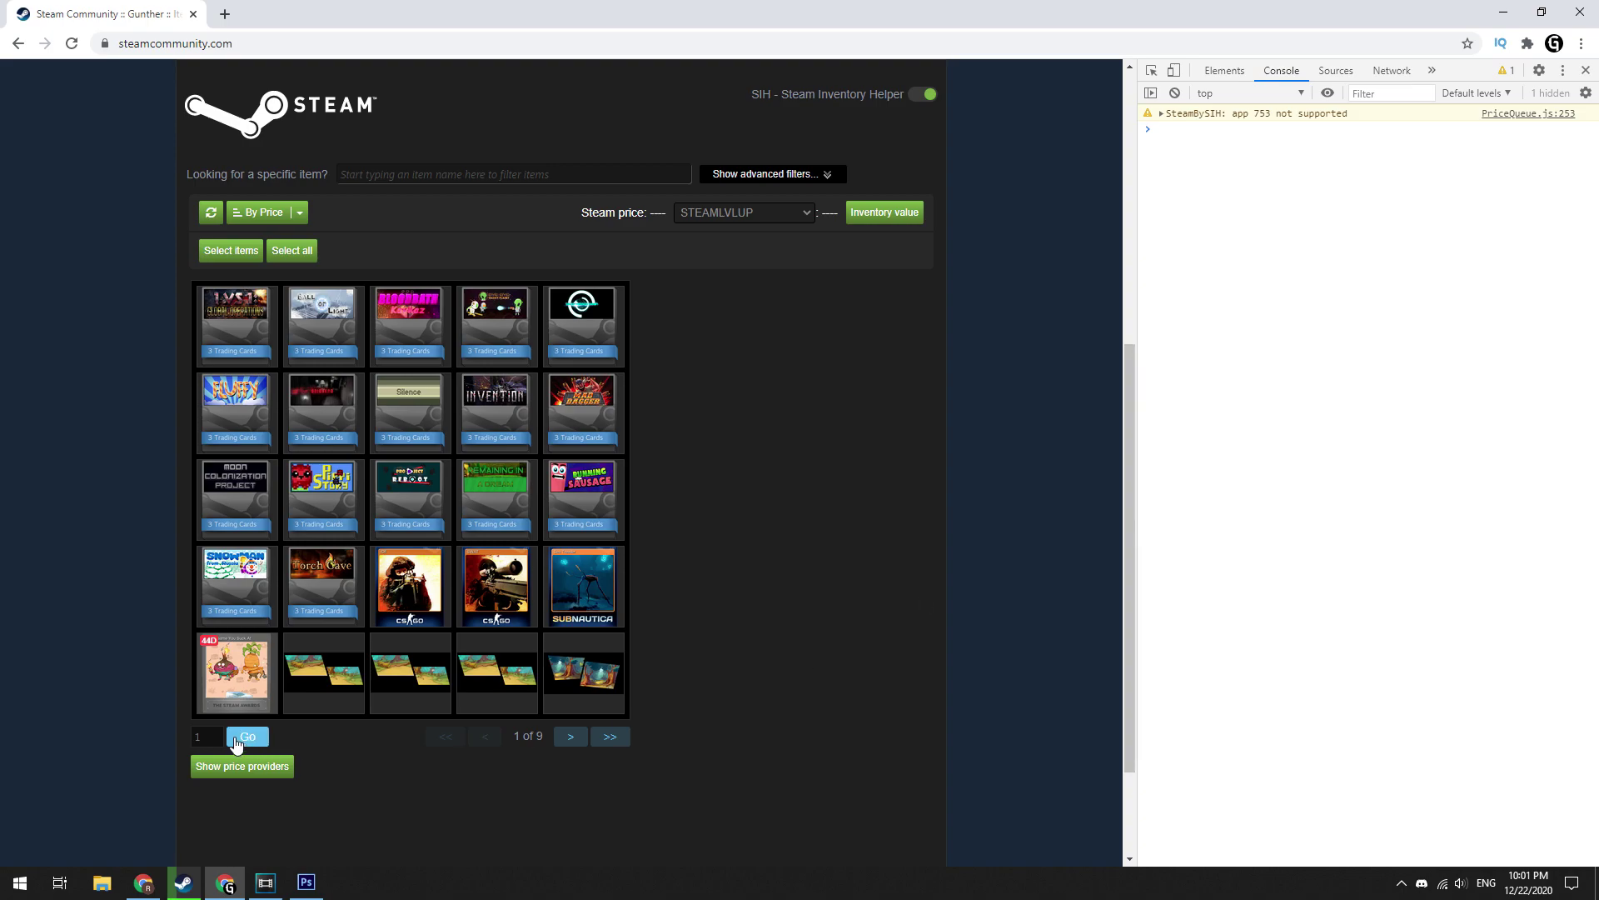
View the details of a Steam Awards 2020 card and the Labor of Love (Foil) card
click(238, 693)
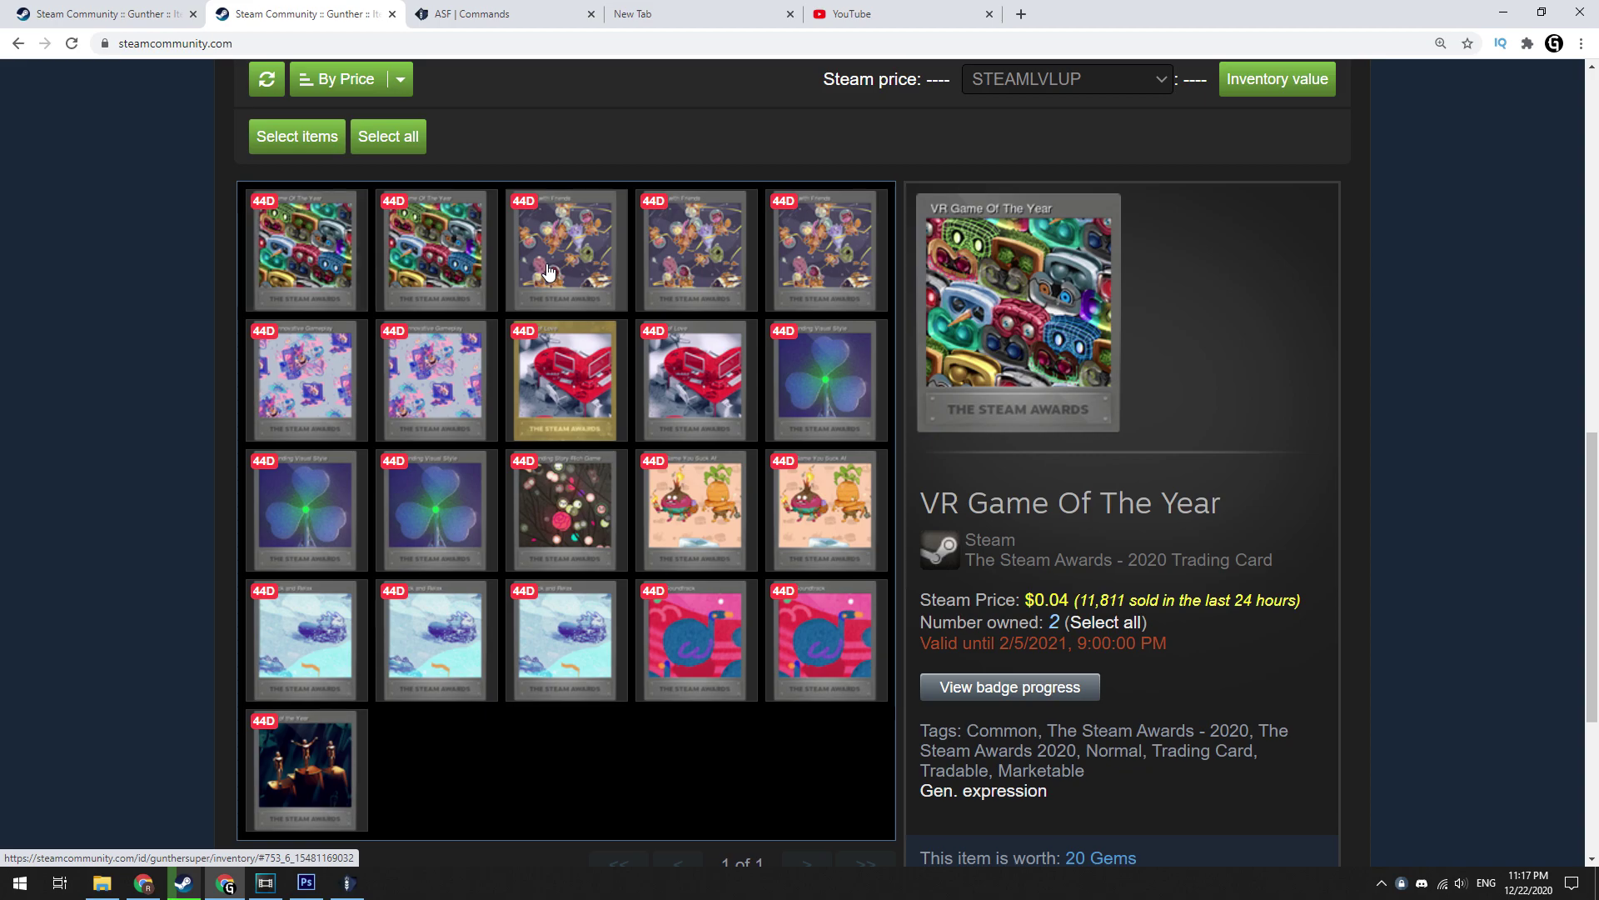
click(583, 369)
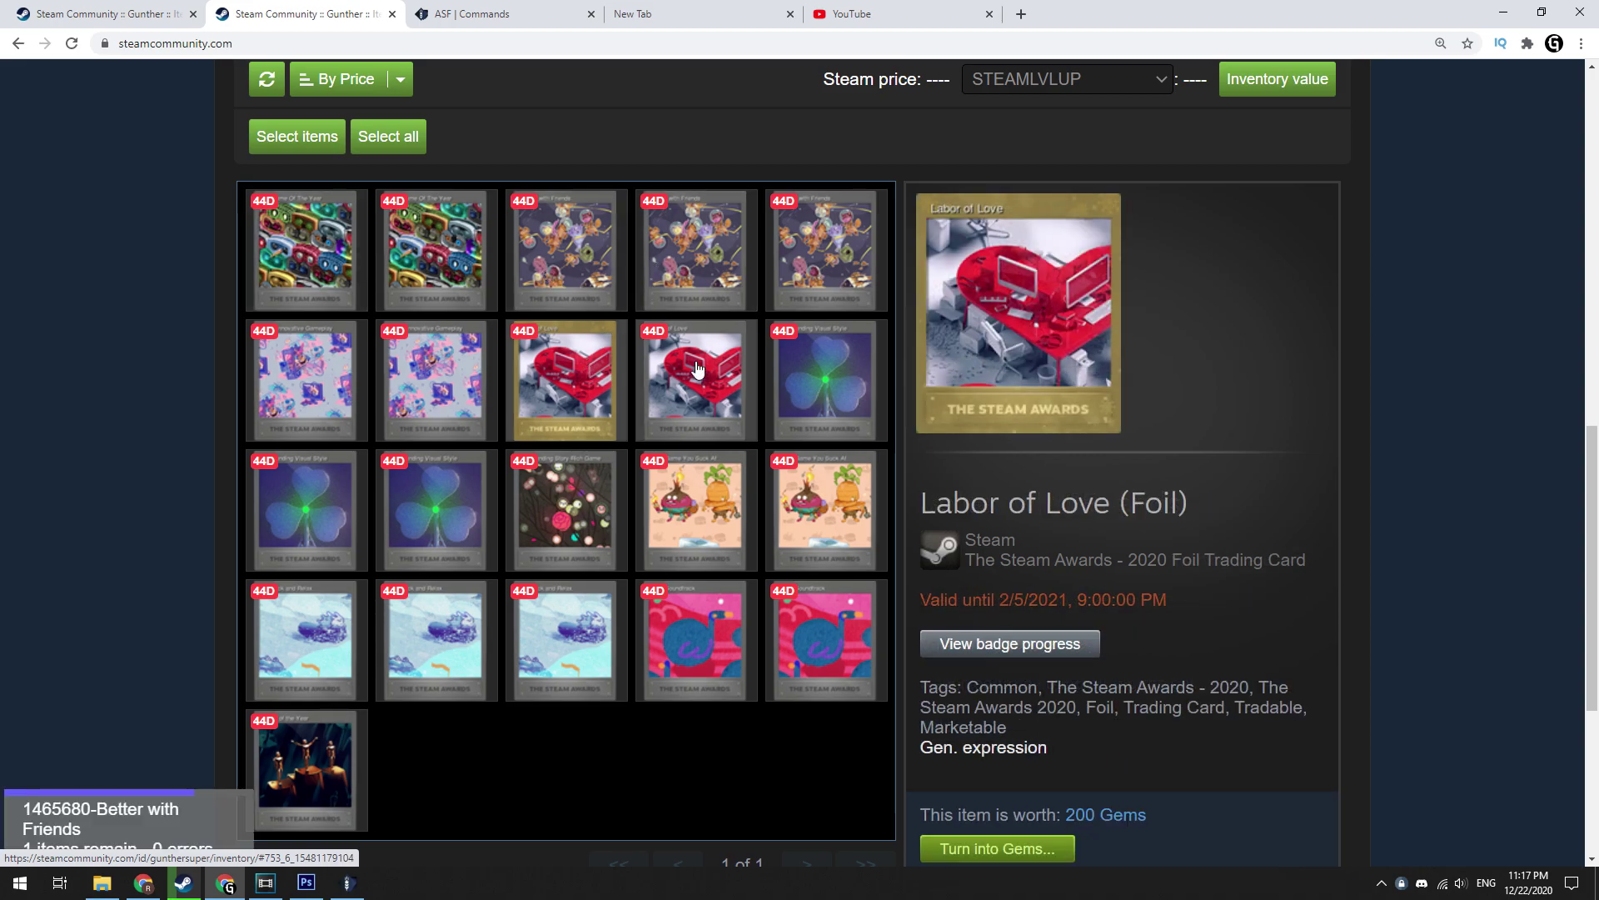
scroll(739, 398, down, 4)
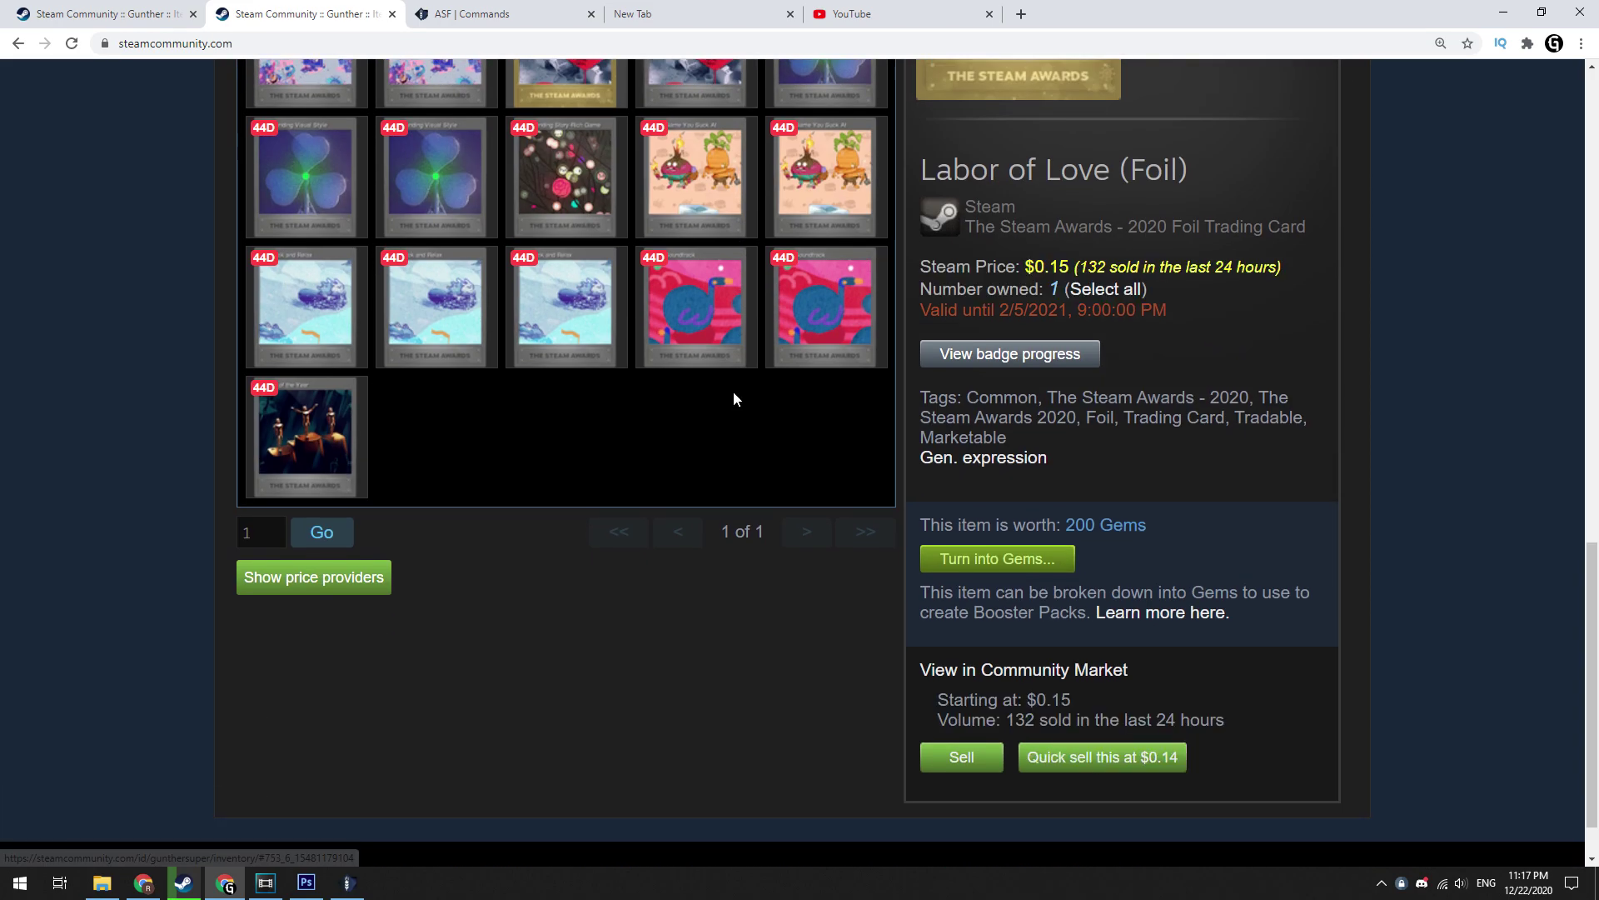
scroll(733, 397, up, 3)
scroll(733, 391, up, 1)
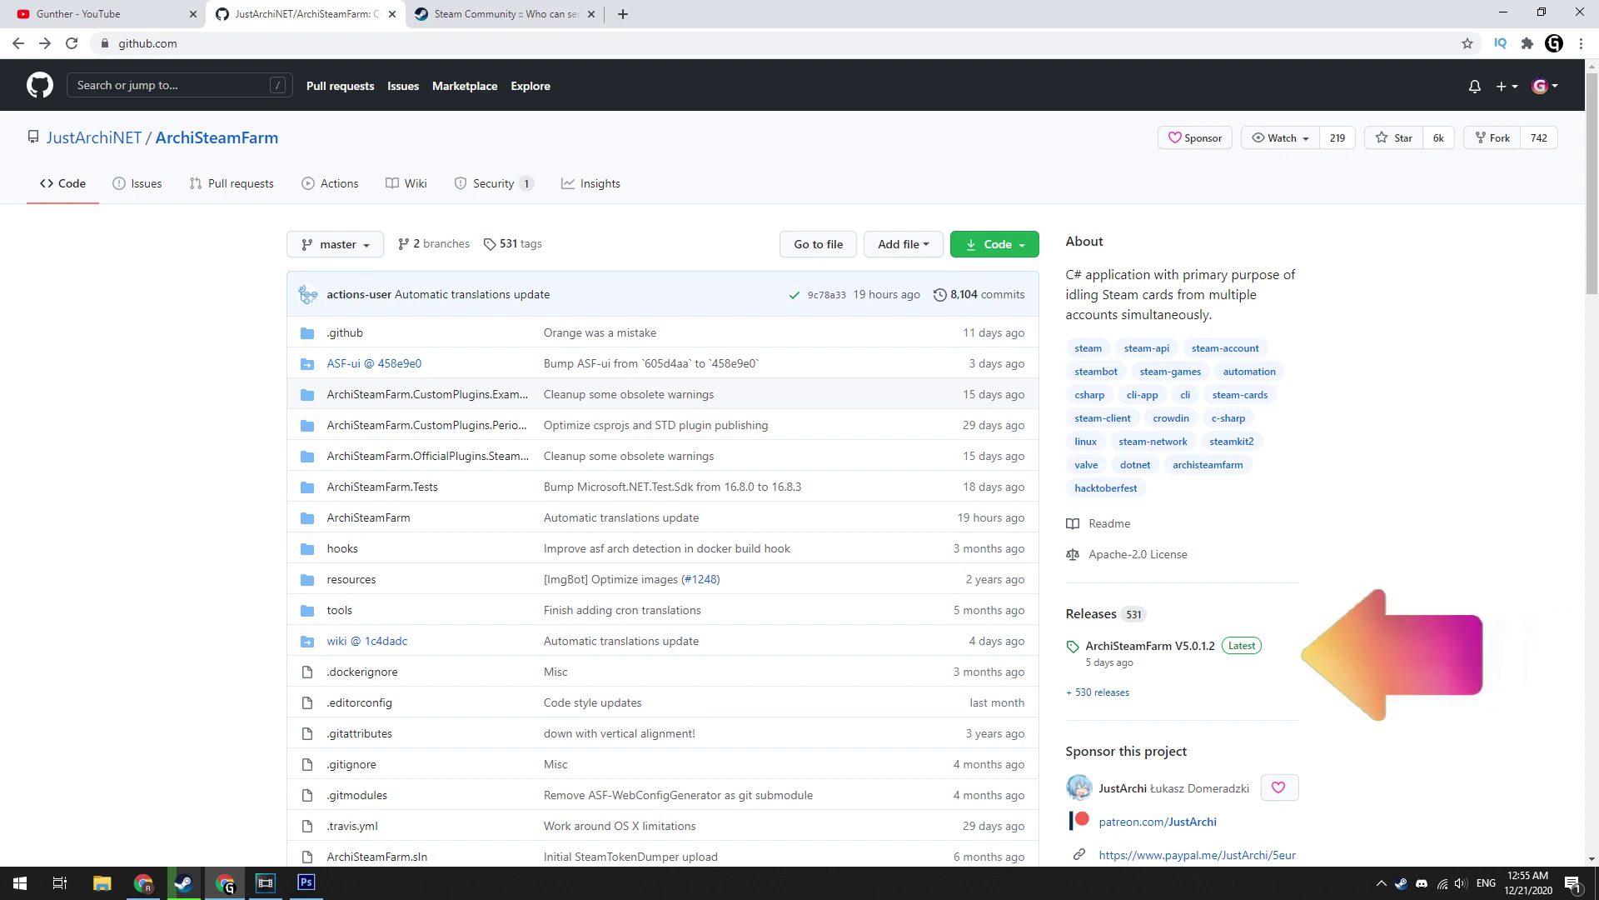
Download ASF-win-x64.zip from the V5.0.1.2 release assets and open it
click(1149, 646)
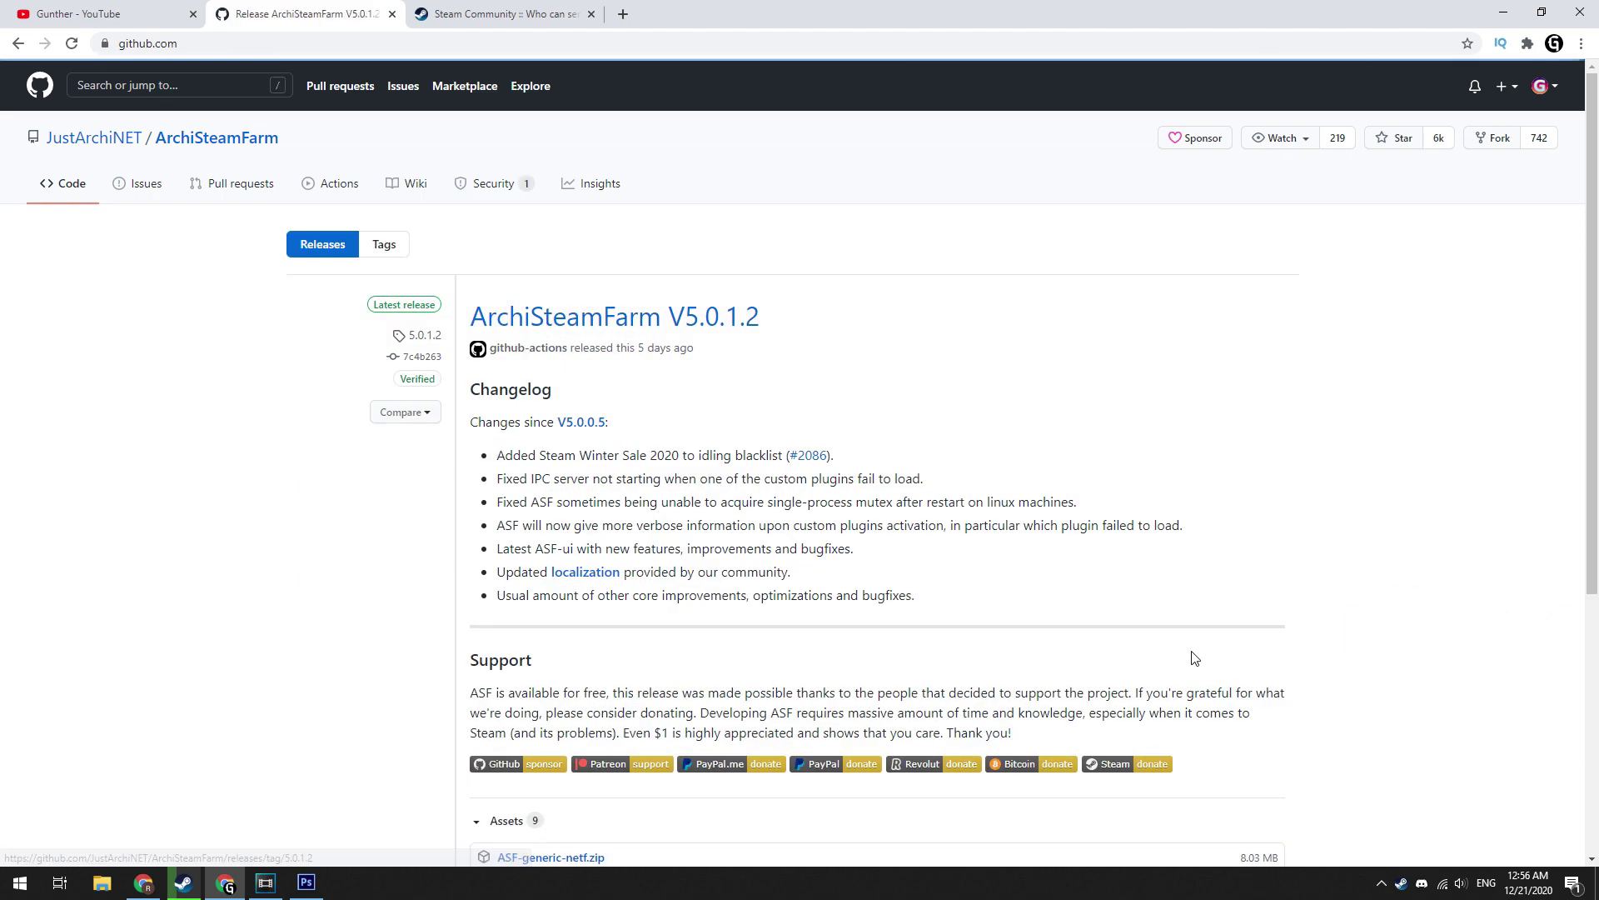
scroll(550, 583, down, 5)
click(562, 627)
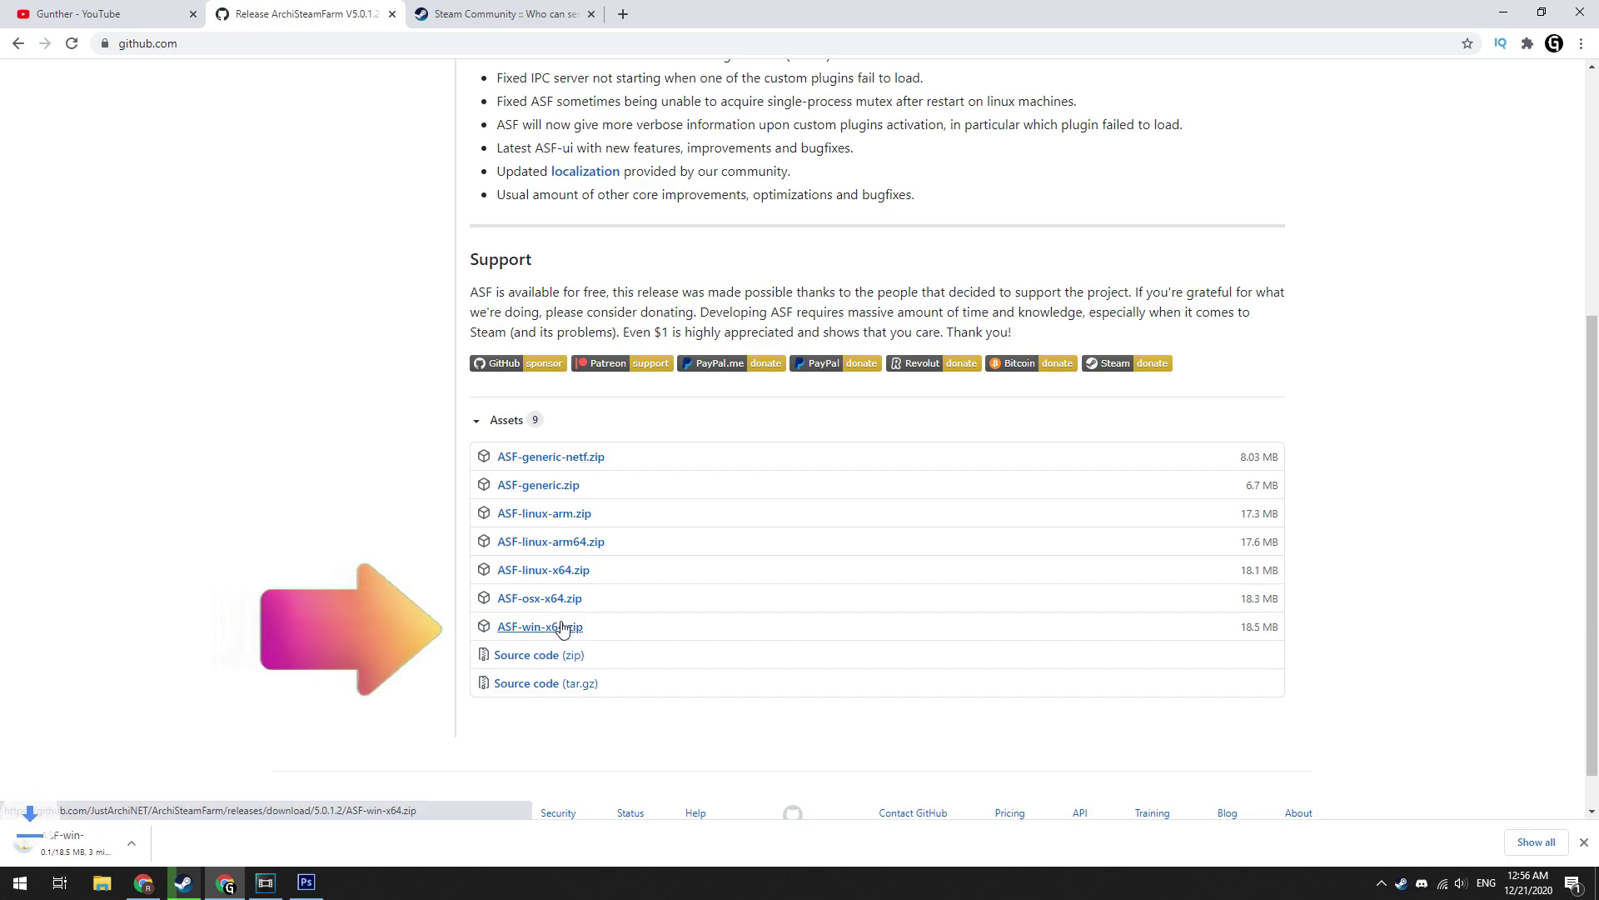
click(107, 850)
Extract all files to Desktop\asf without showing the extracted files afterwards
click(626, 152)
click(822, 176)
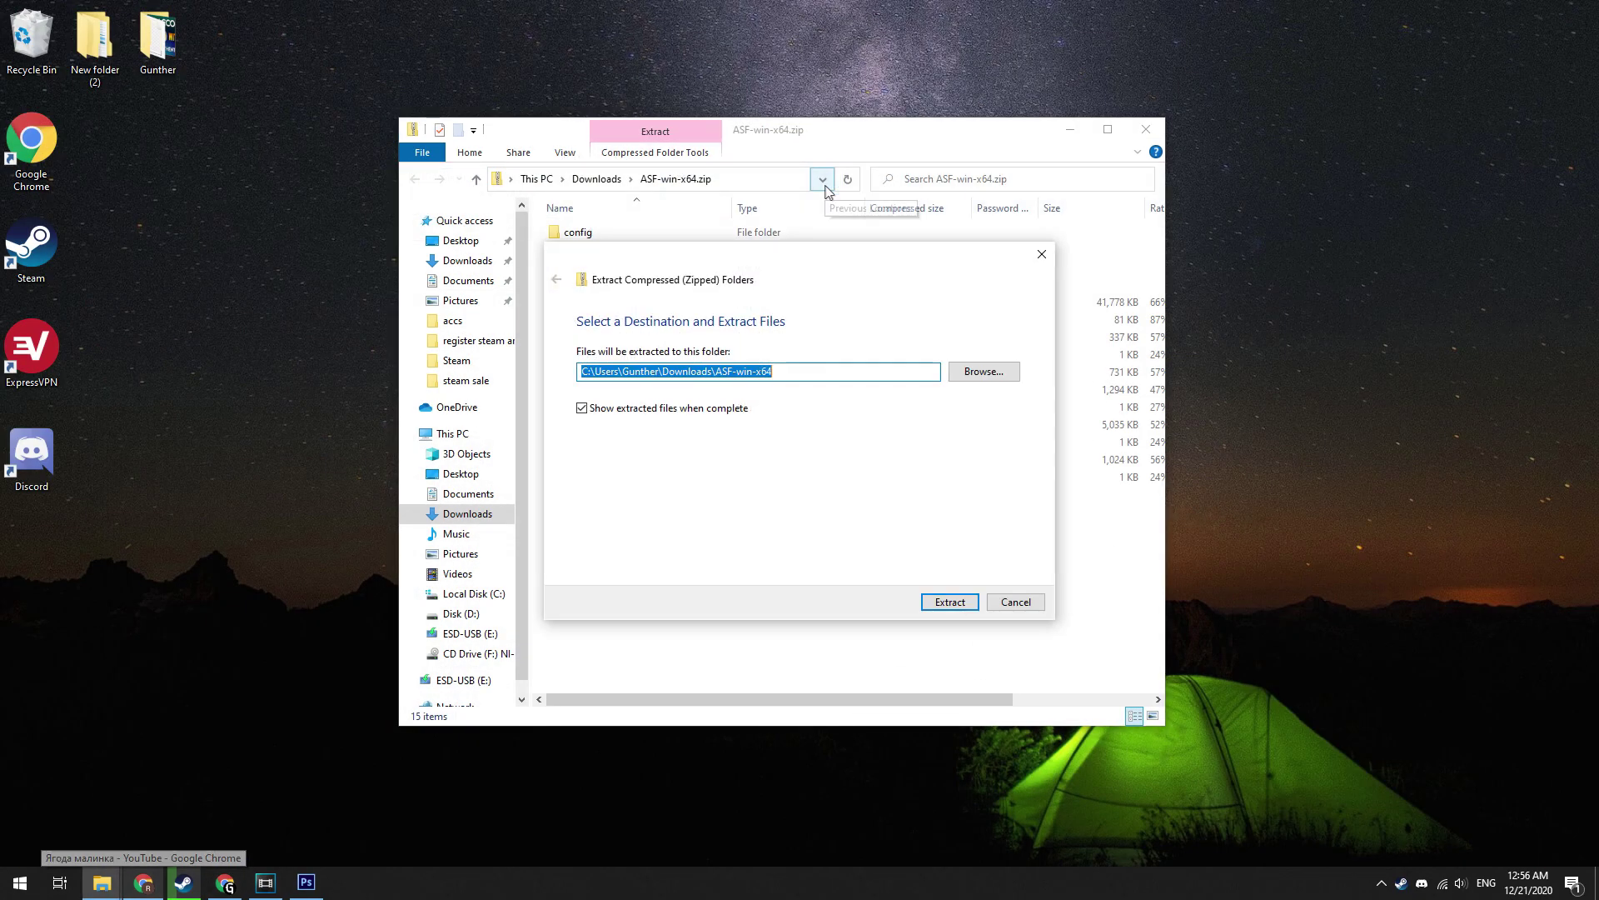
click(984, 371)
click(1214, 685)
text(\asf)
click(582, 407)
click(970, 602)
Open the extracted asf folder from the desktop
key(super+d)
drag(31, 559, 664, 37)
double_click(663, 37)
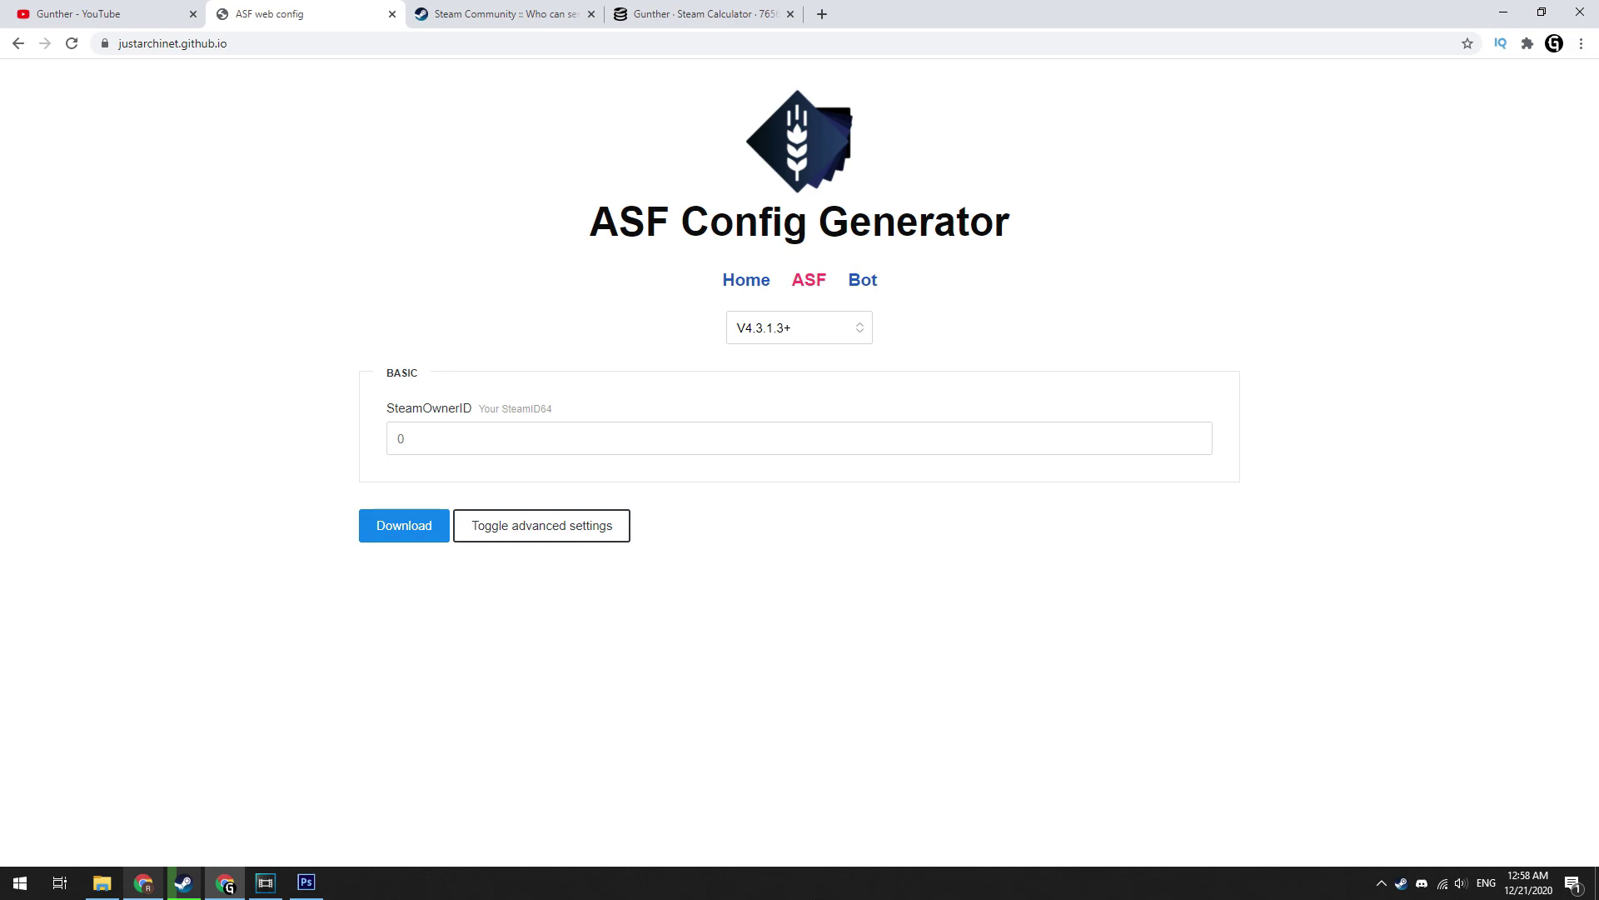
Fill SteamOwnerID with the main account's SteamID64 copied from the Steam Calculator page
click(492, 453)
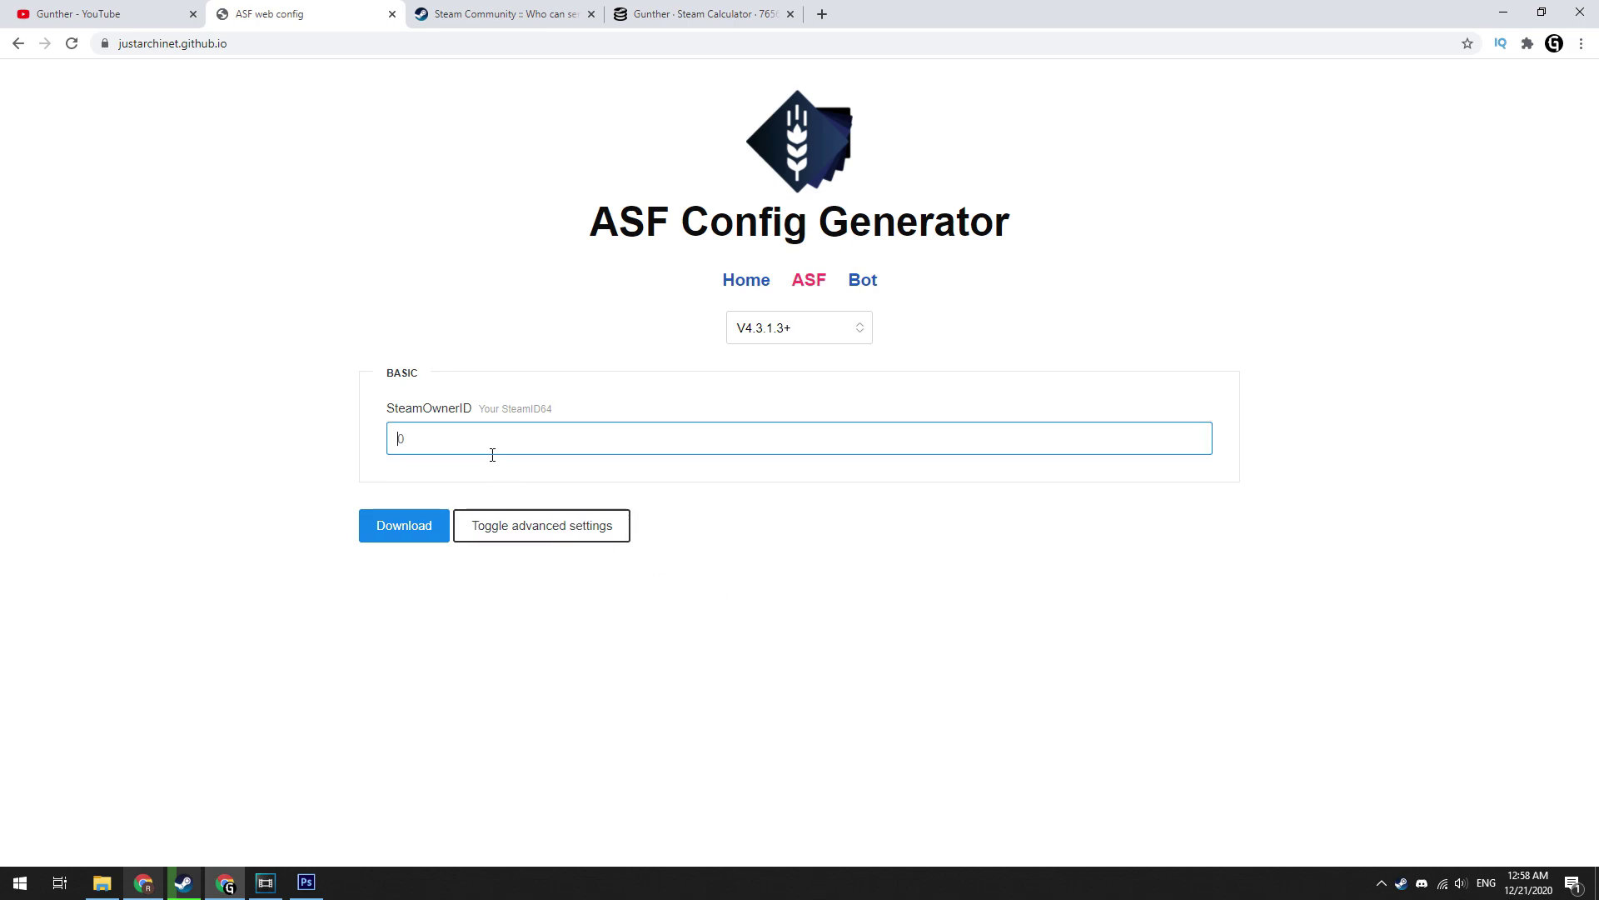
click(695, 6)
click(583, 661)
key(ctrl+shift+Tab)
key(ctrl+shift+Tab)
key(ctrl+v)
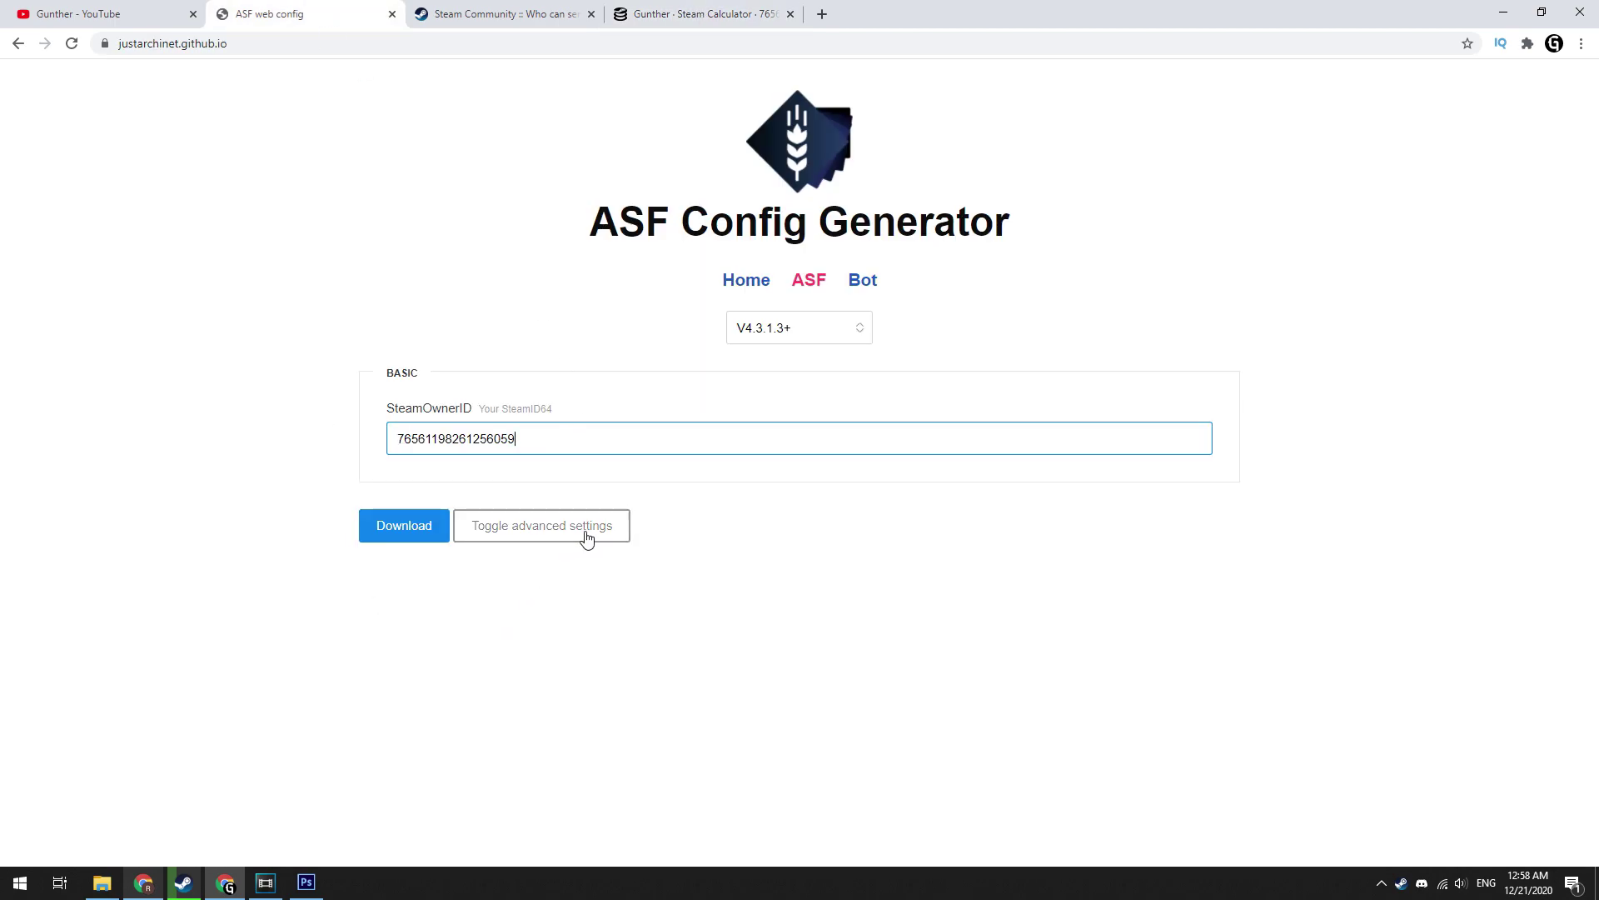
Enable IPC under advanced settings, download ASF.json and move it into asf\config
click(584, 540)
scroll(1402, 546, down, 8)
click(454, 583)
scroll(1460, 547, down, 18)
click(391, 800)
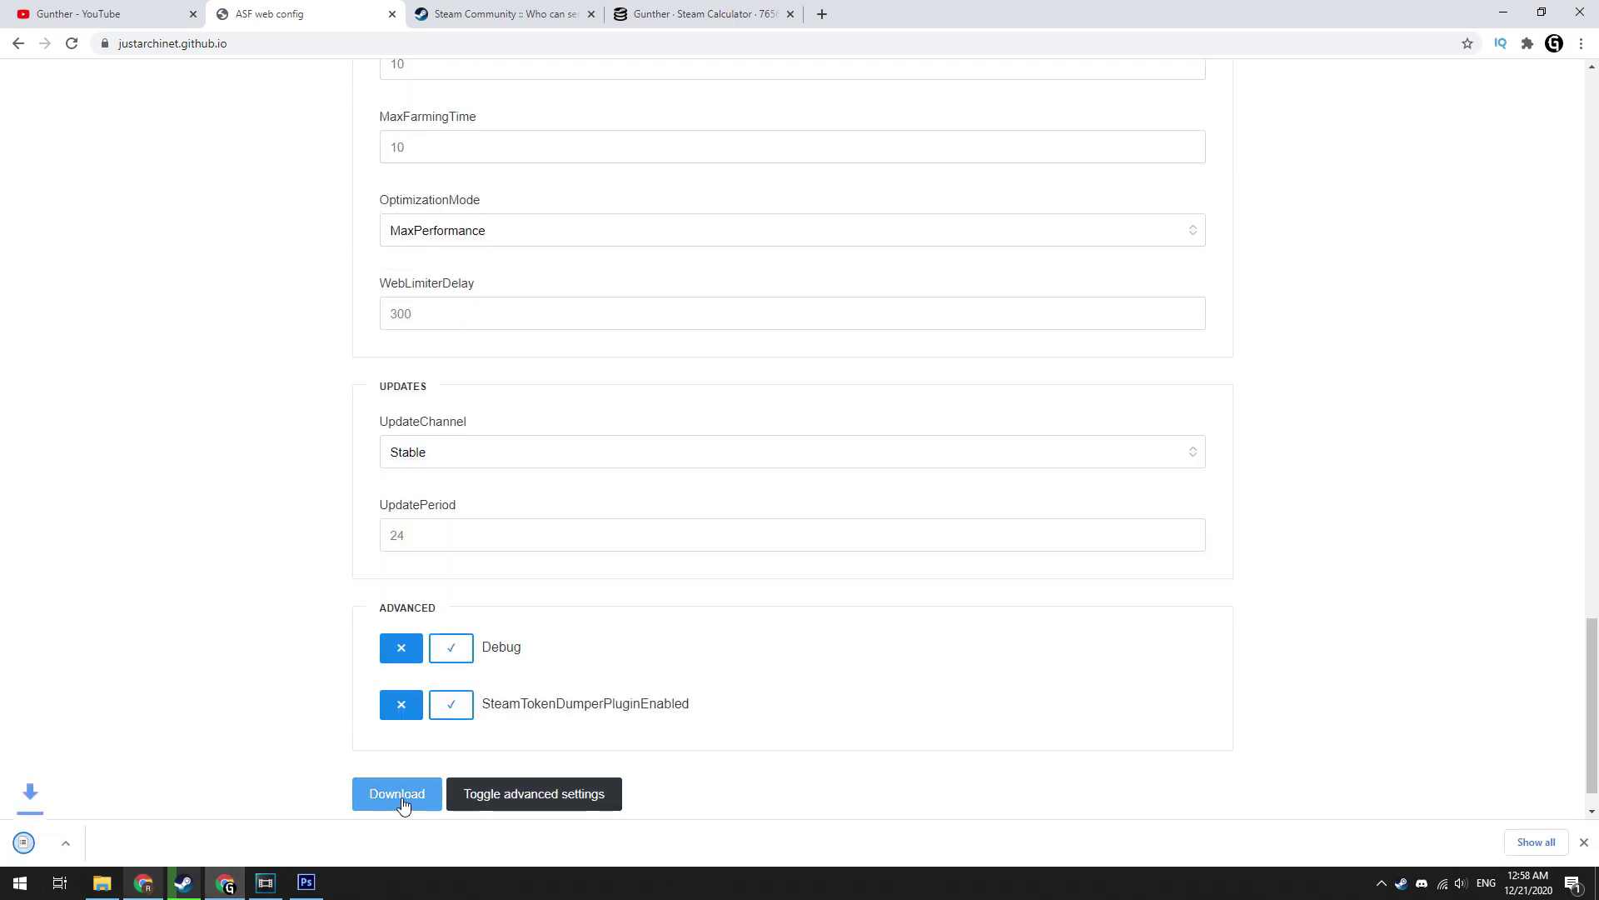
drag(137, 836, 618, 241)
Launch ArchiSteamFarm.exe and load its web interface at 127.0.0.1:1242 in a new tab
click(634, 305)
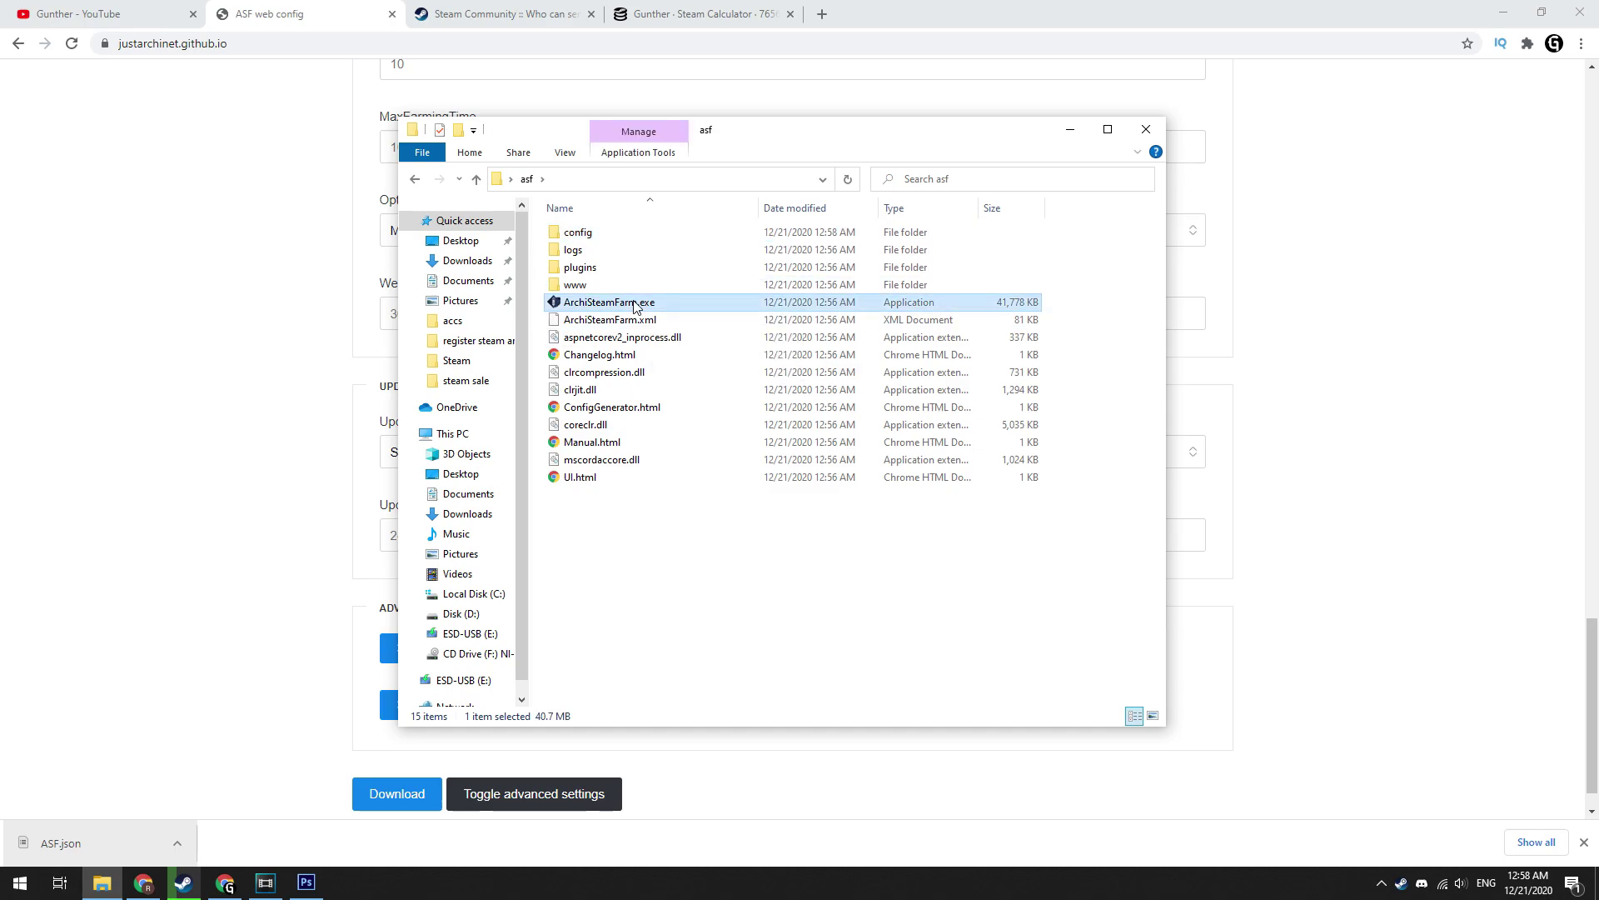
double_click(676, 304)
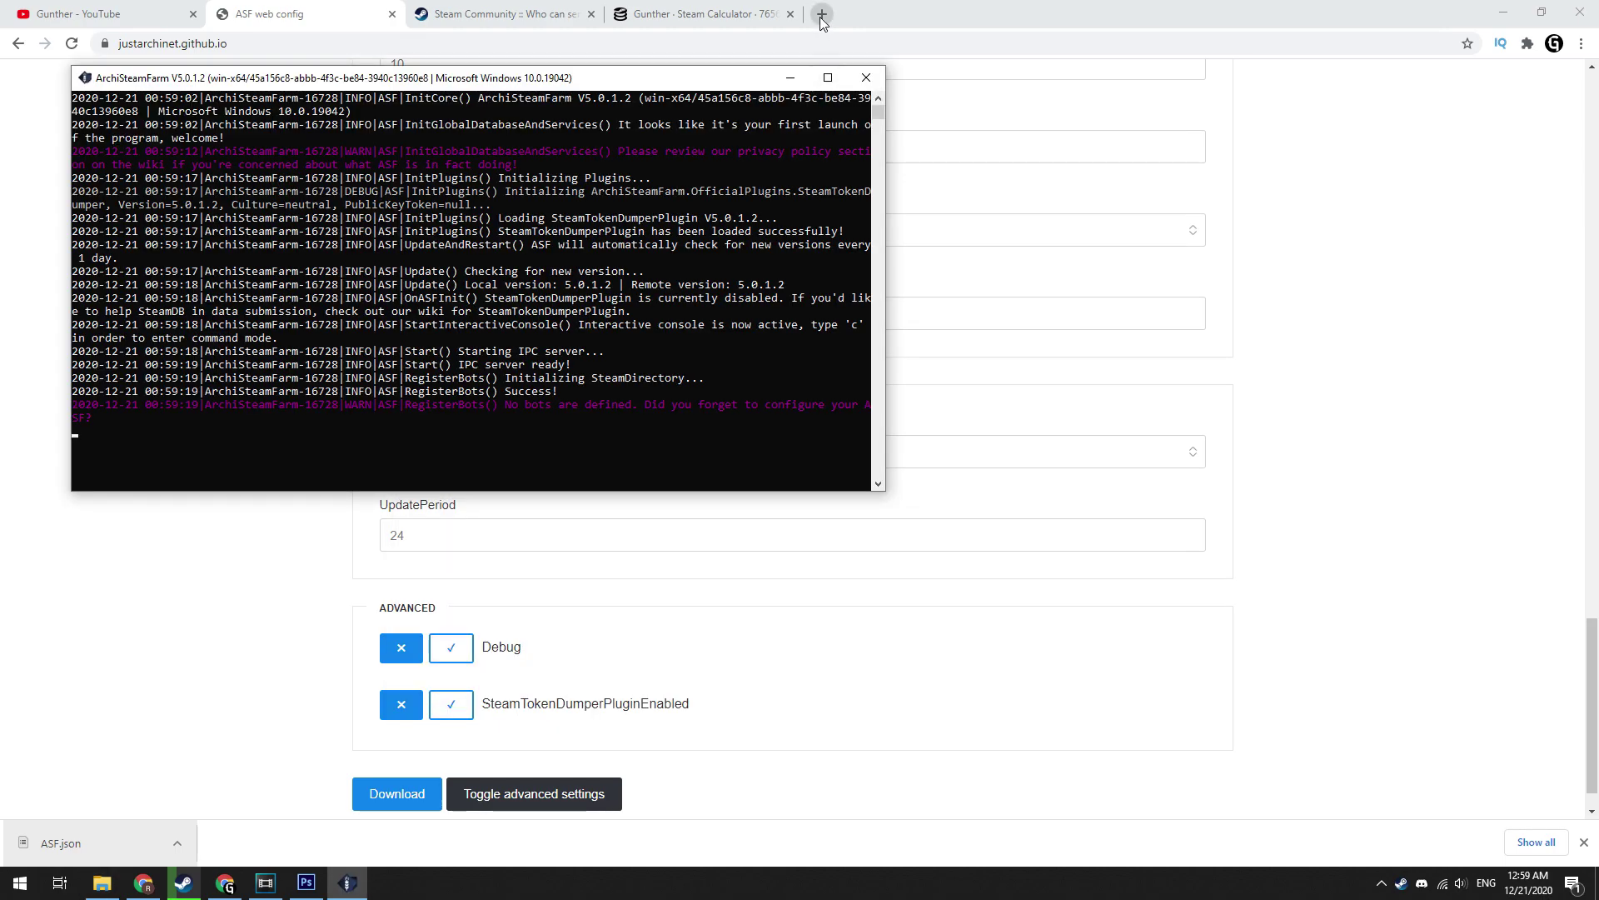
click(822, 15)
text(127.0.0.)
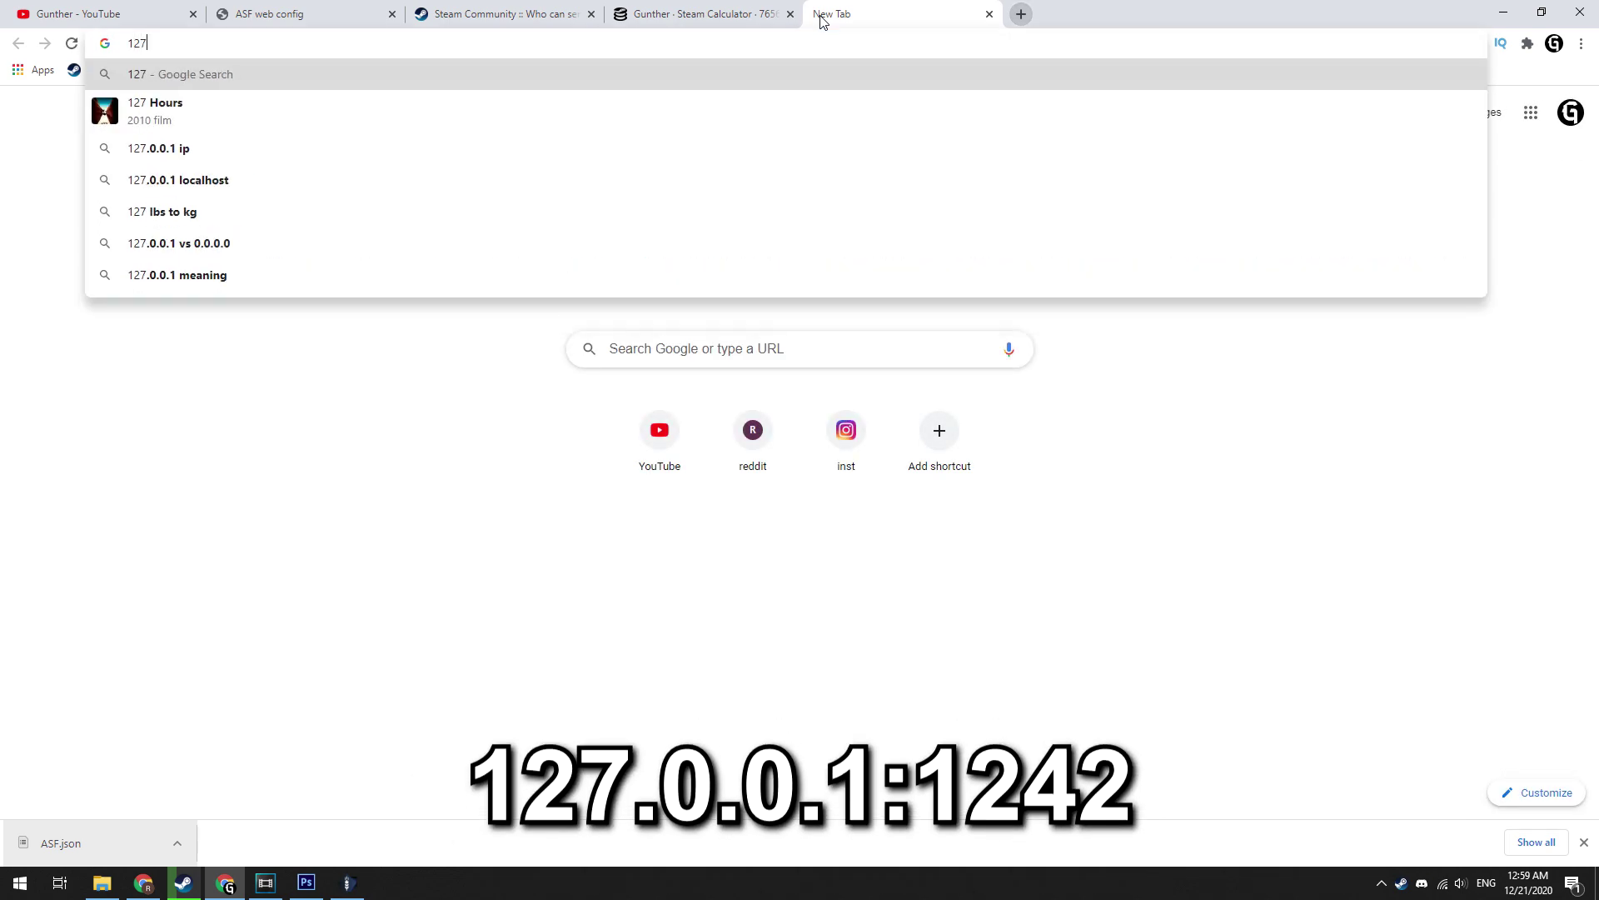
text(1:1242)
key(Return)
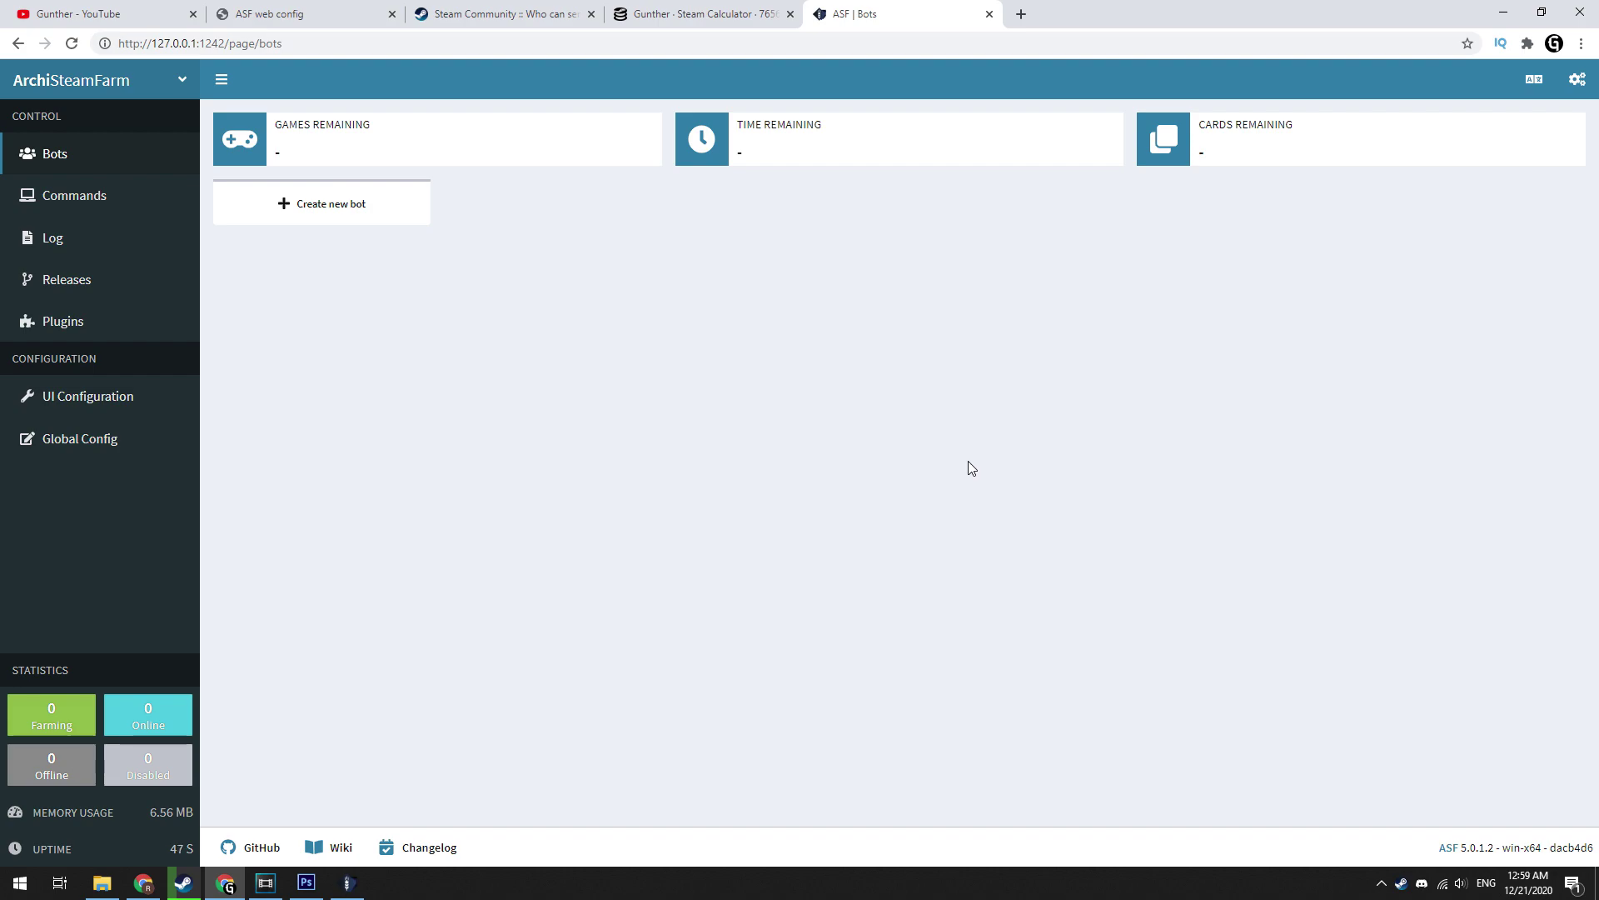
Start a new bot named bot1 with the account's Steam login and password, and change Enabled
click(404, 211)
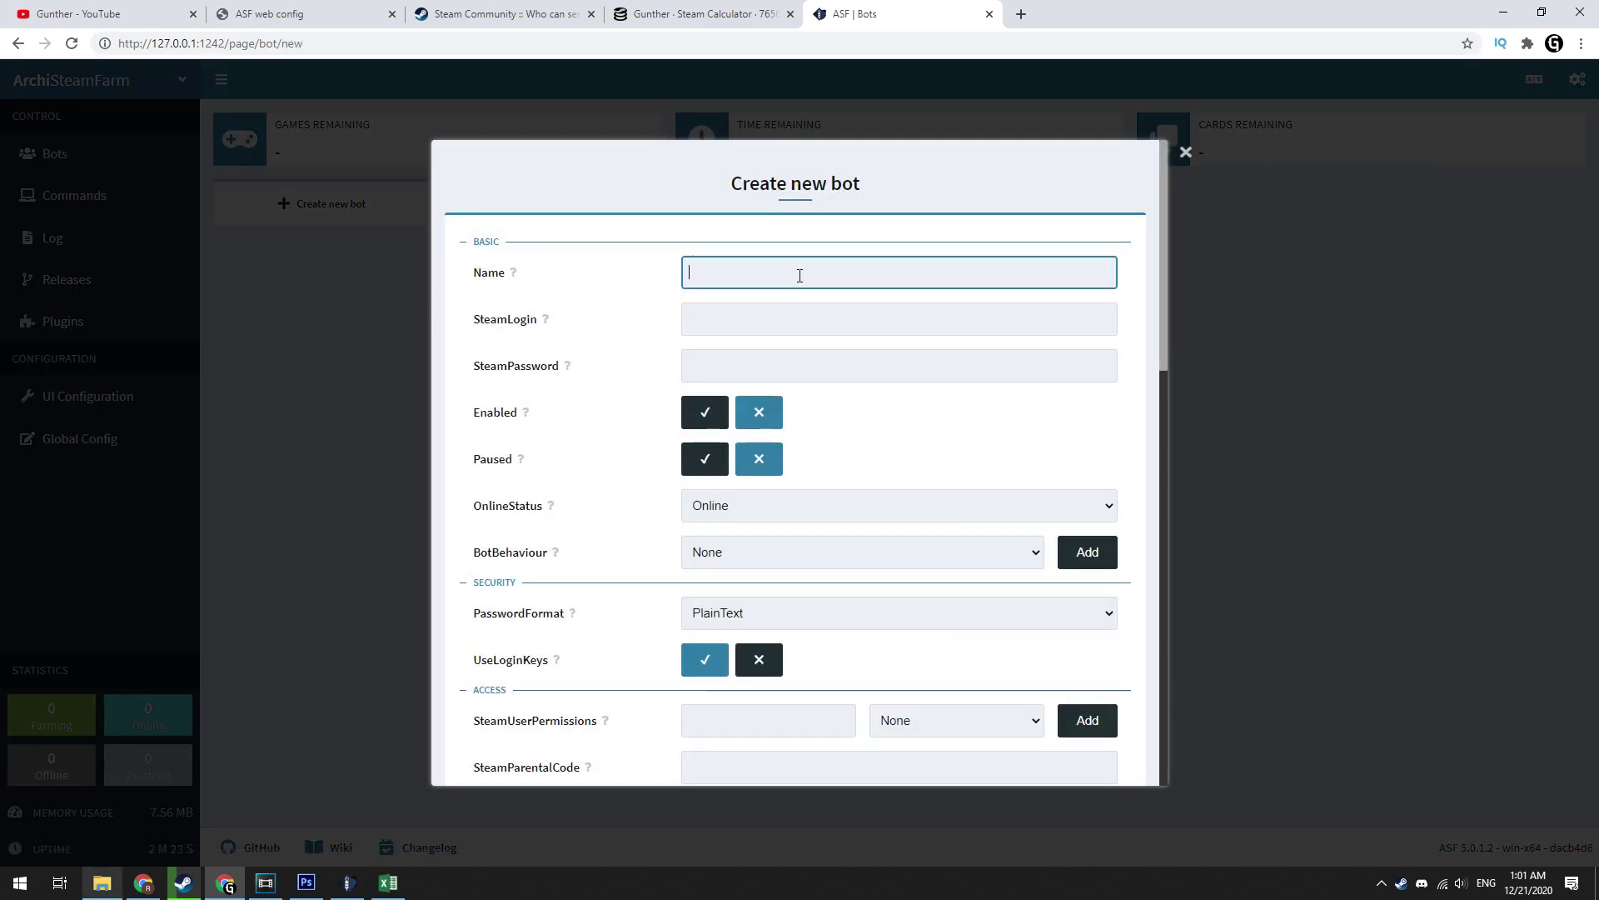
text(bot1)
click(768, 315)
click(881, 360)
key(ctrl+v)
click(963, 450)
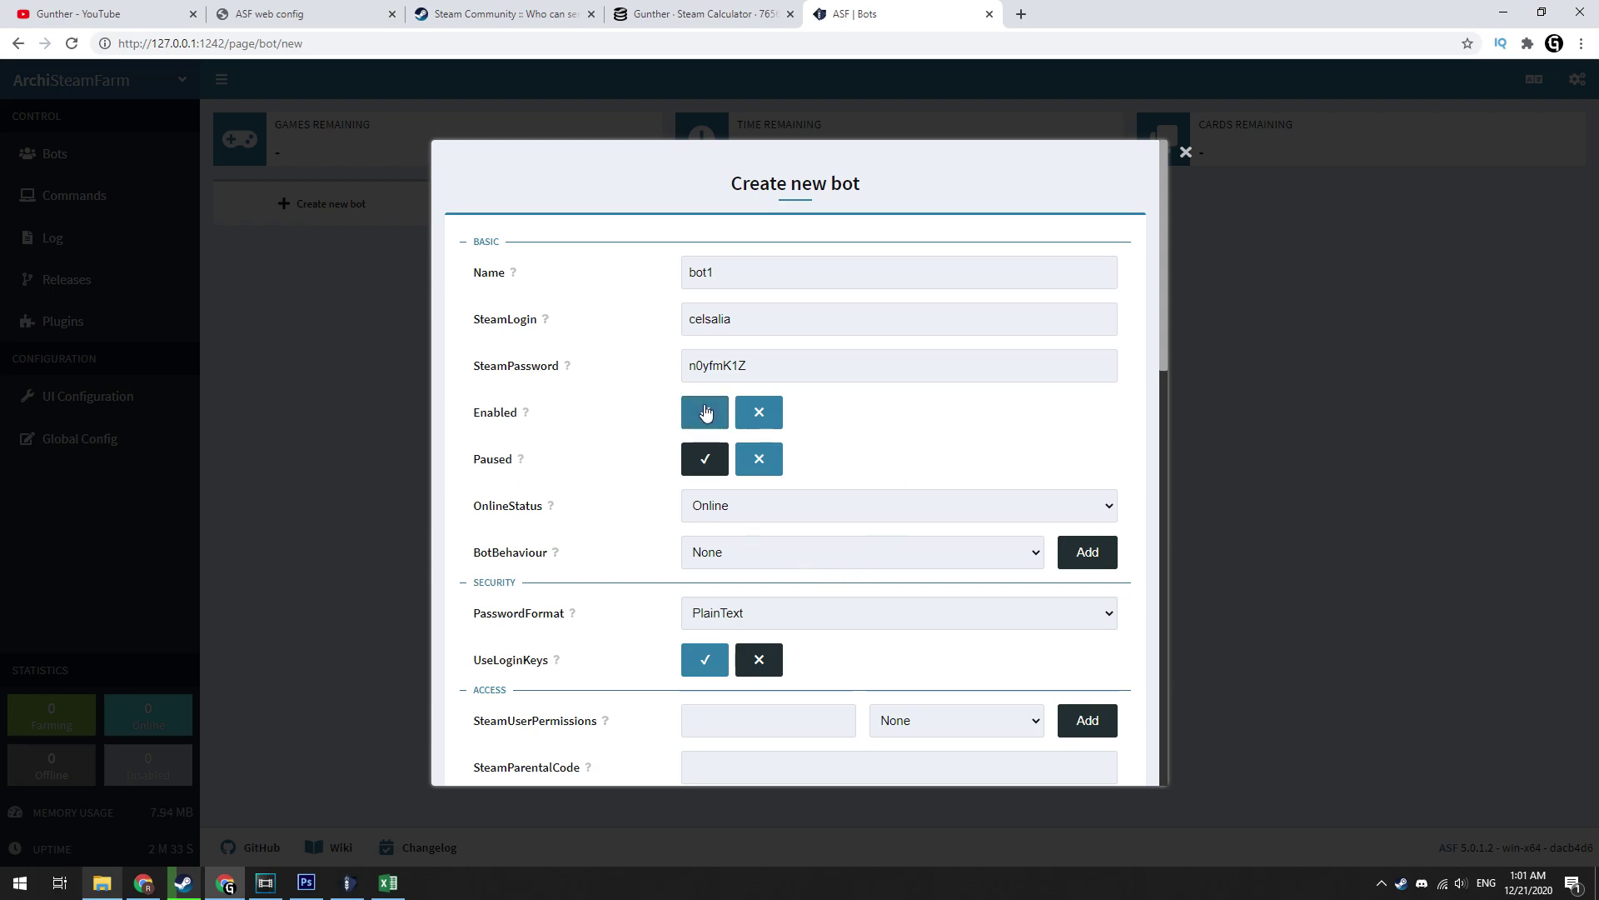
click(759, 416)
scroll(970, 425, down, 3)
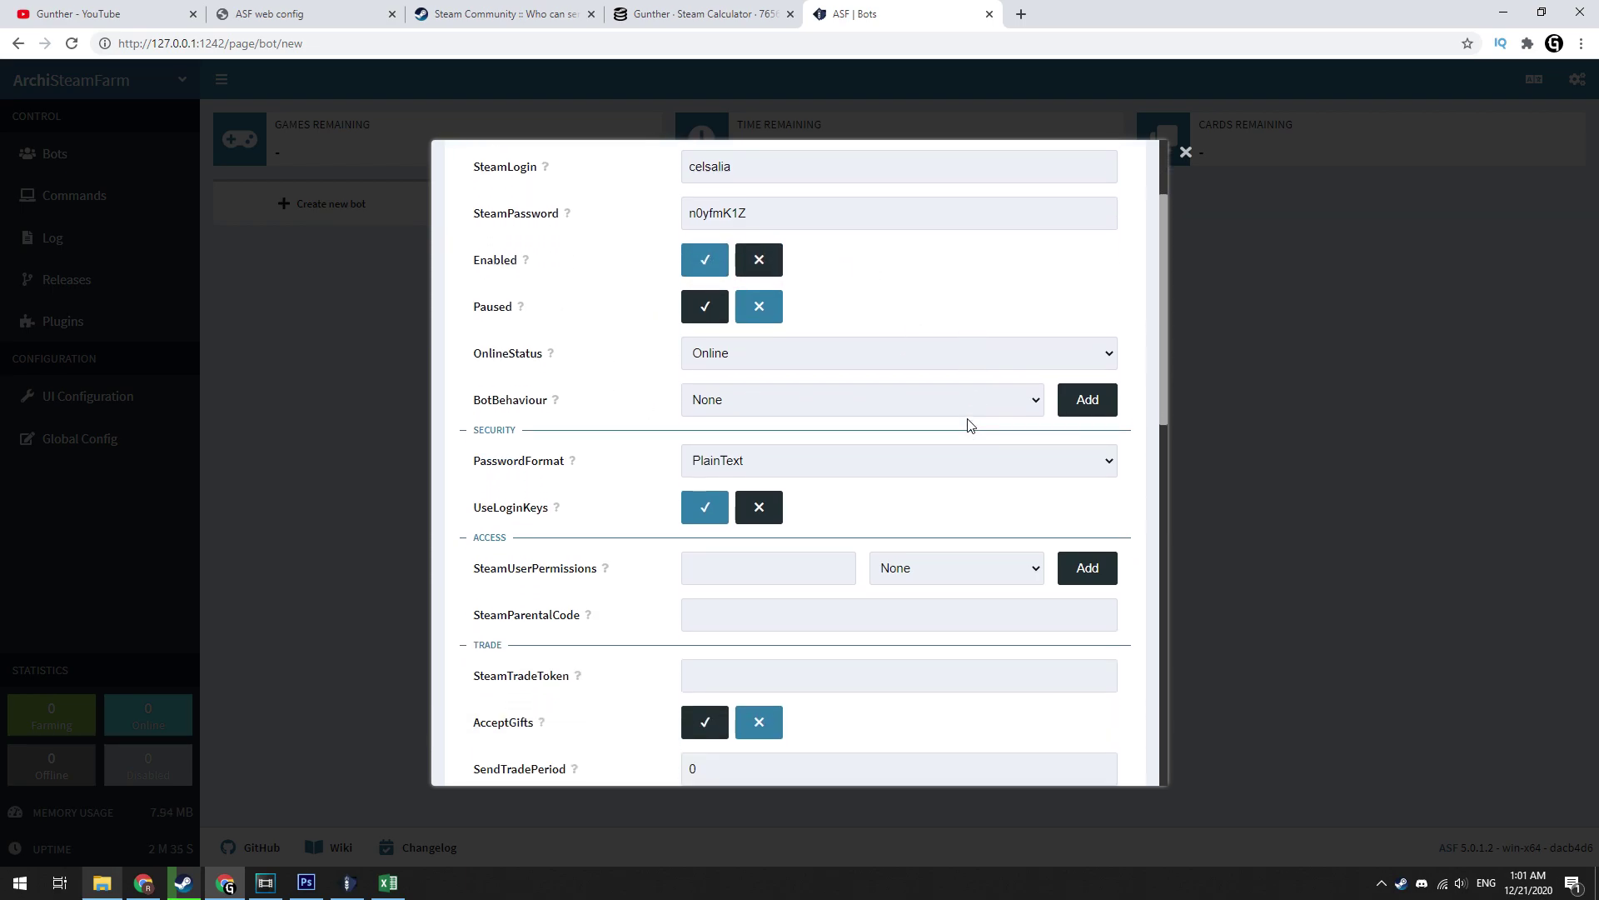
Add the main account's SteamID from steamdb to SteamUserPermissions as Master
click(704, 15)
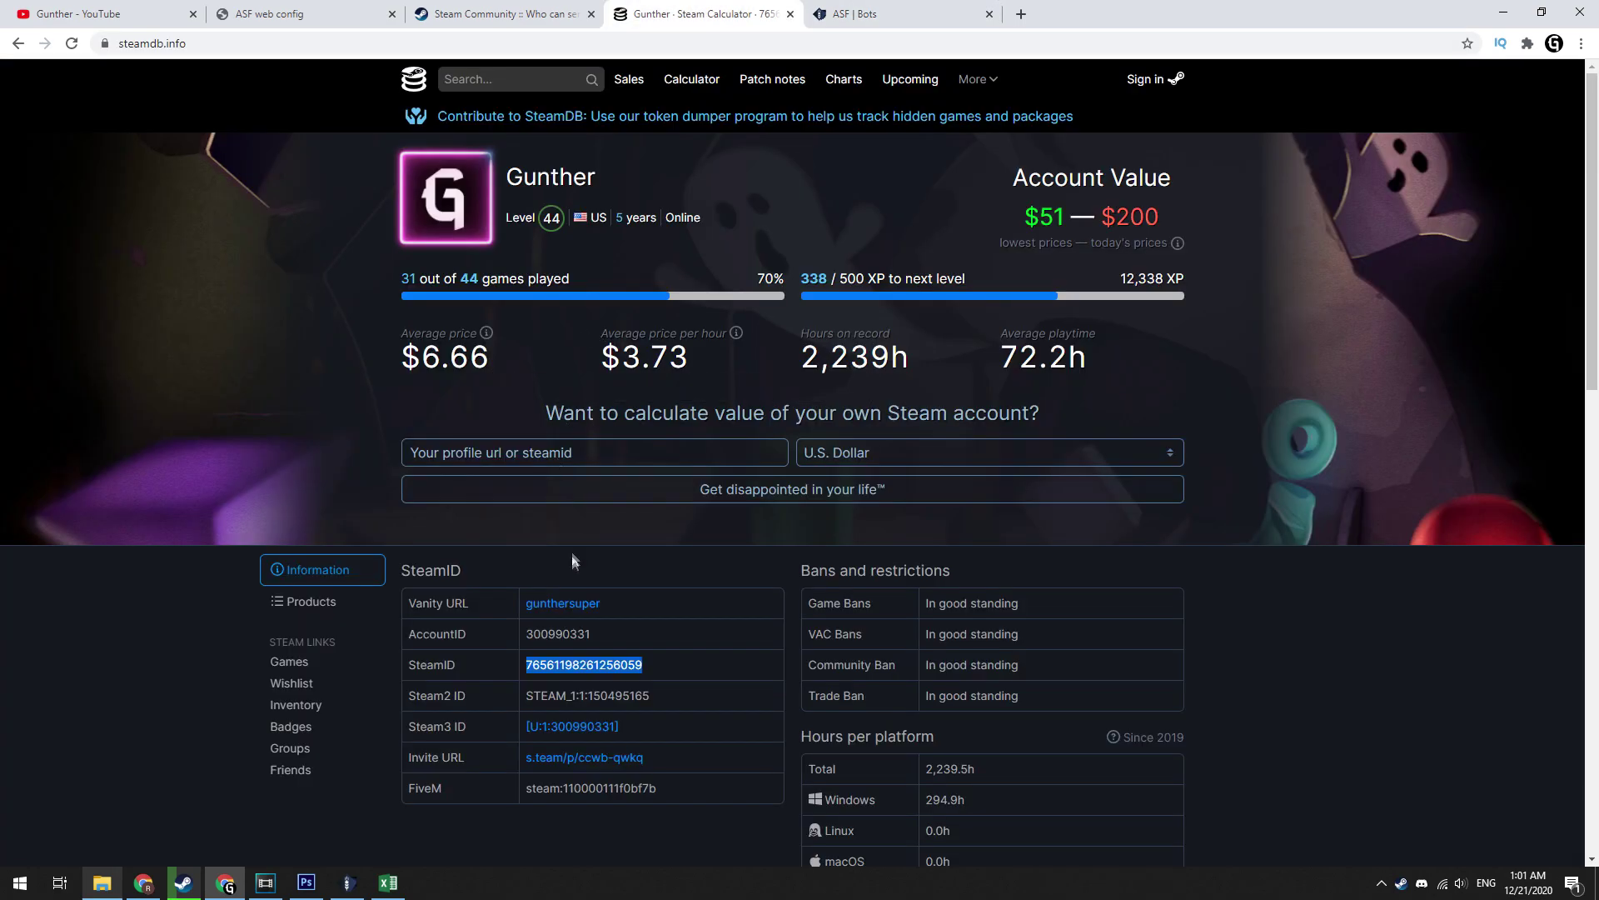
click(605, 666)
click(899, 15)
click(740, 488)
key(ctrl+v)
click(956, 471)
click(989, 543)
click(1098, 473)
scroll(730, 498, down, 2)
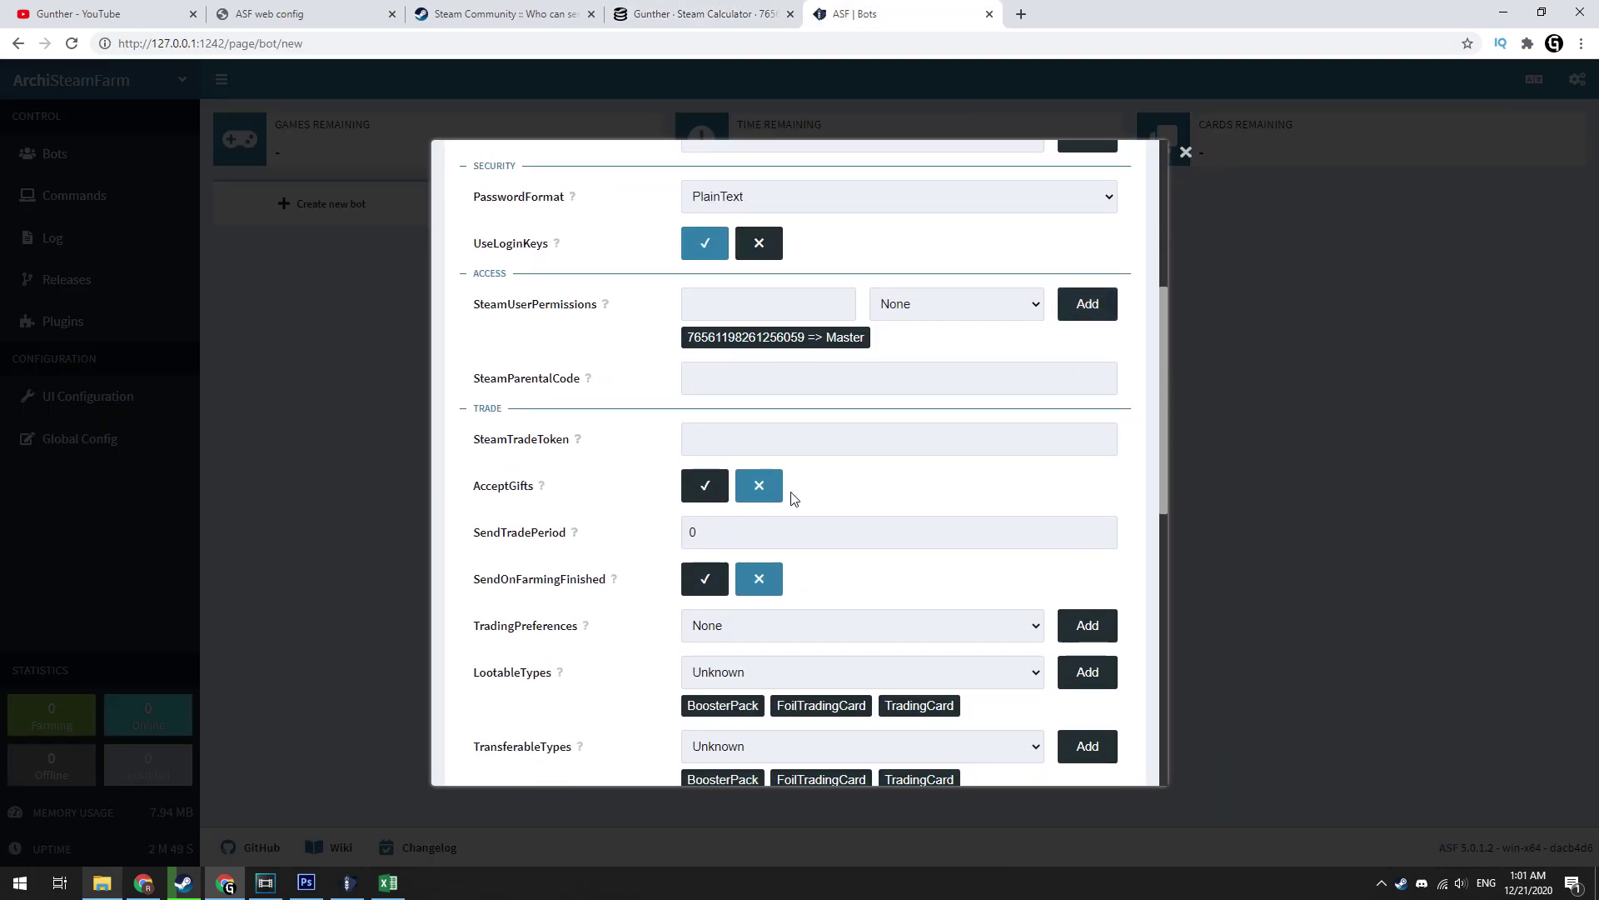
Copy the token from the trade URL into the SteamTradeToken field
click(500, 14)
drag(779, 528, 833, 534)
key(ctrl+c)
click(858, 14)
click(771, 438)
key(ctrl+v)
Turn on AutoSteamSaleEvent and create the bot
scroll(889, 481, down, 5)
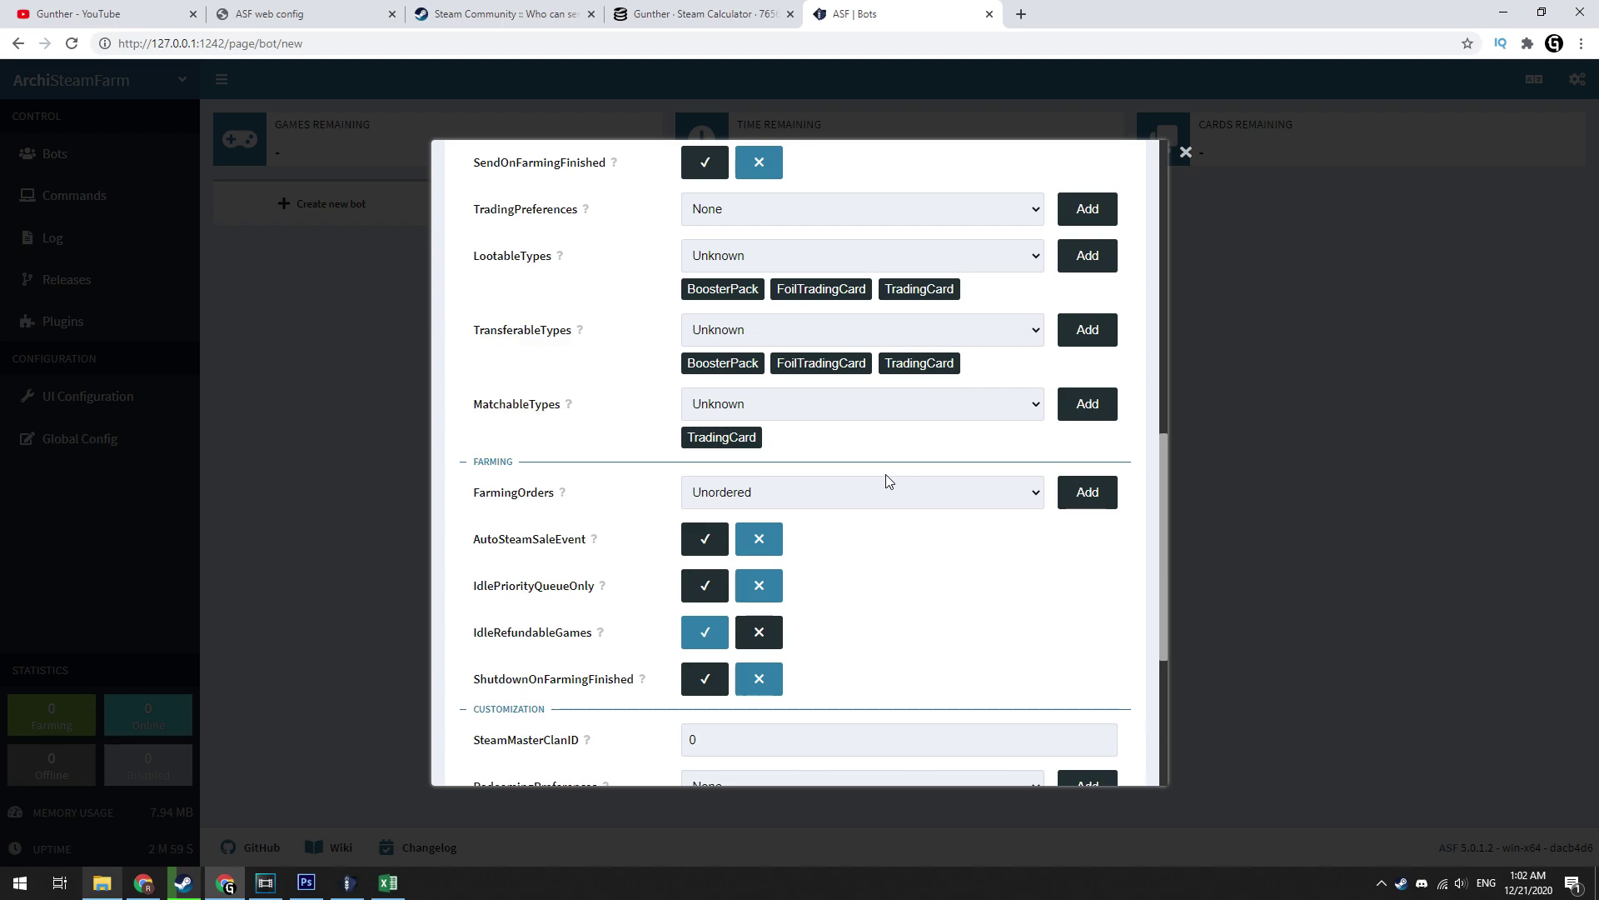
click(712, 543)
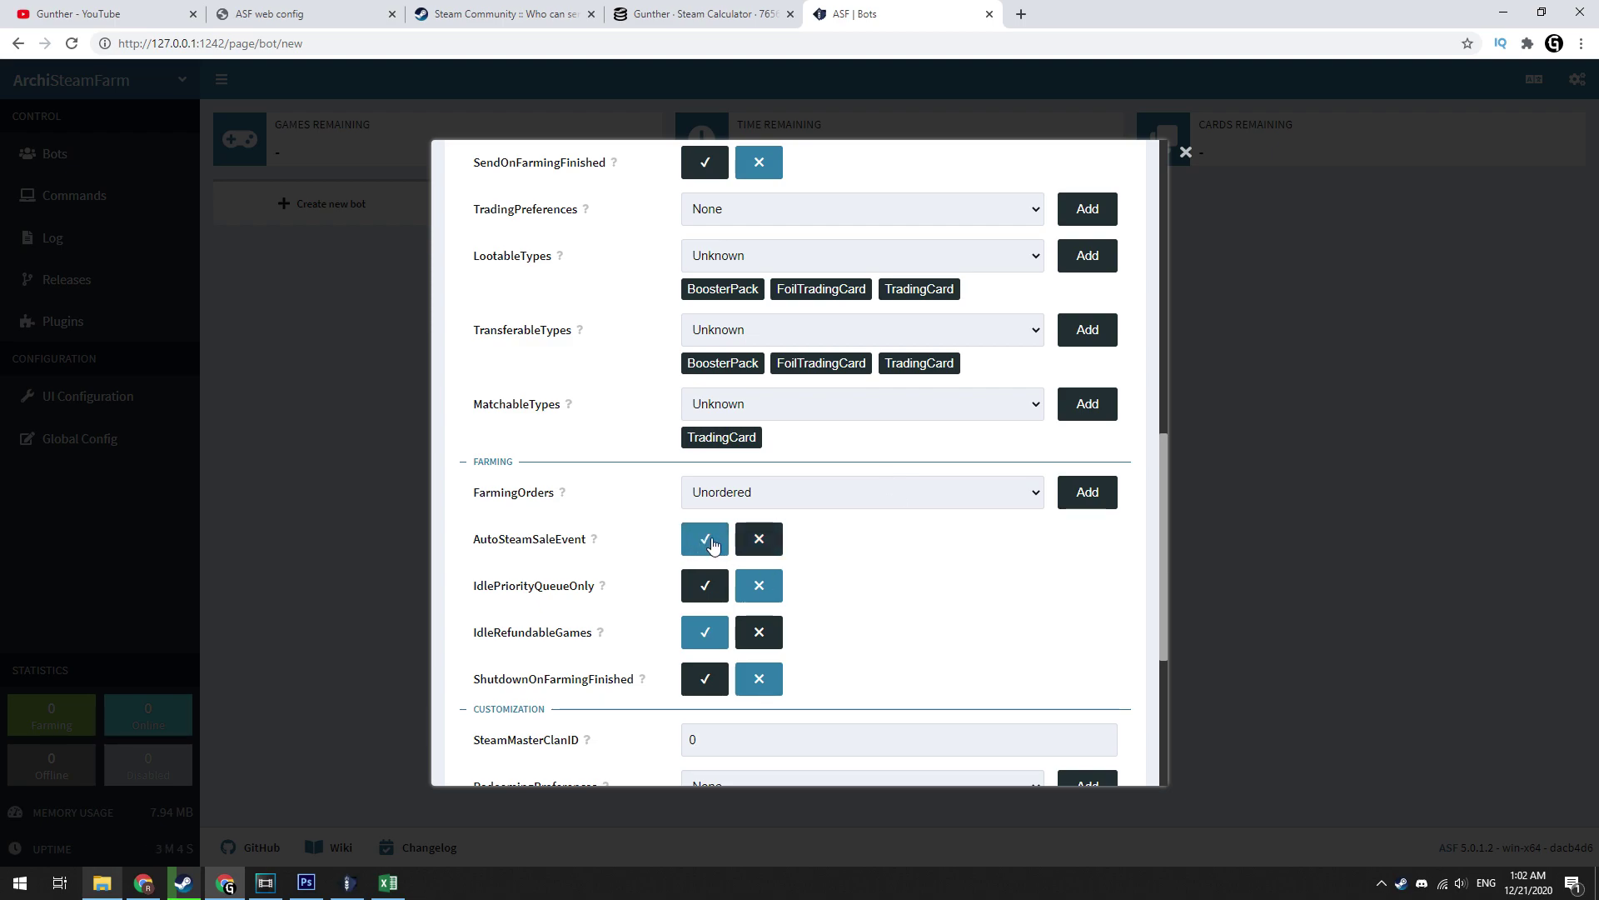
scroll(996, 557, down, 4)
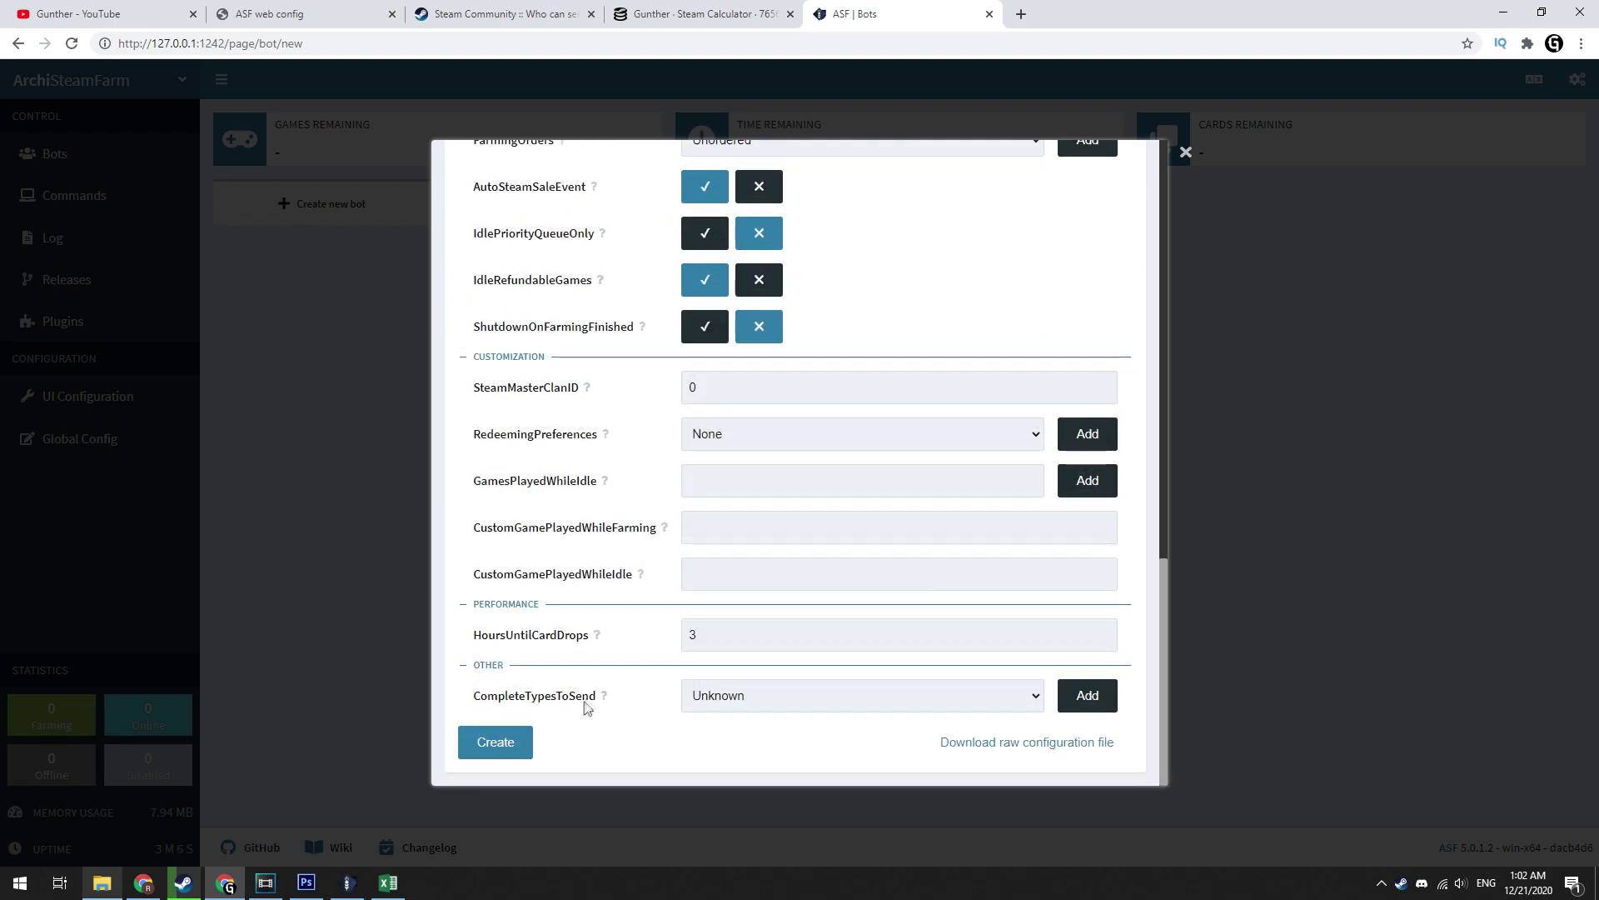
click(500, 746)
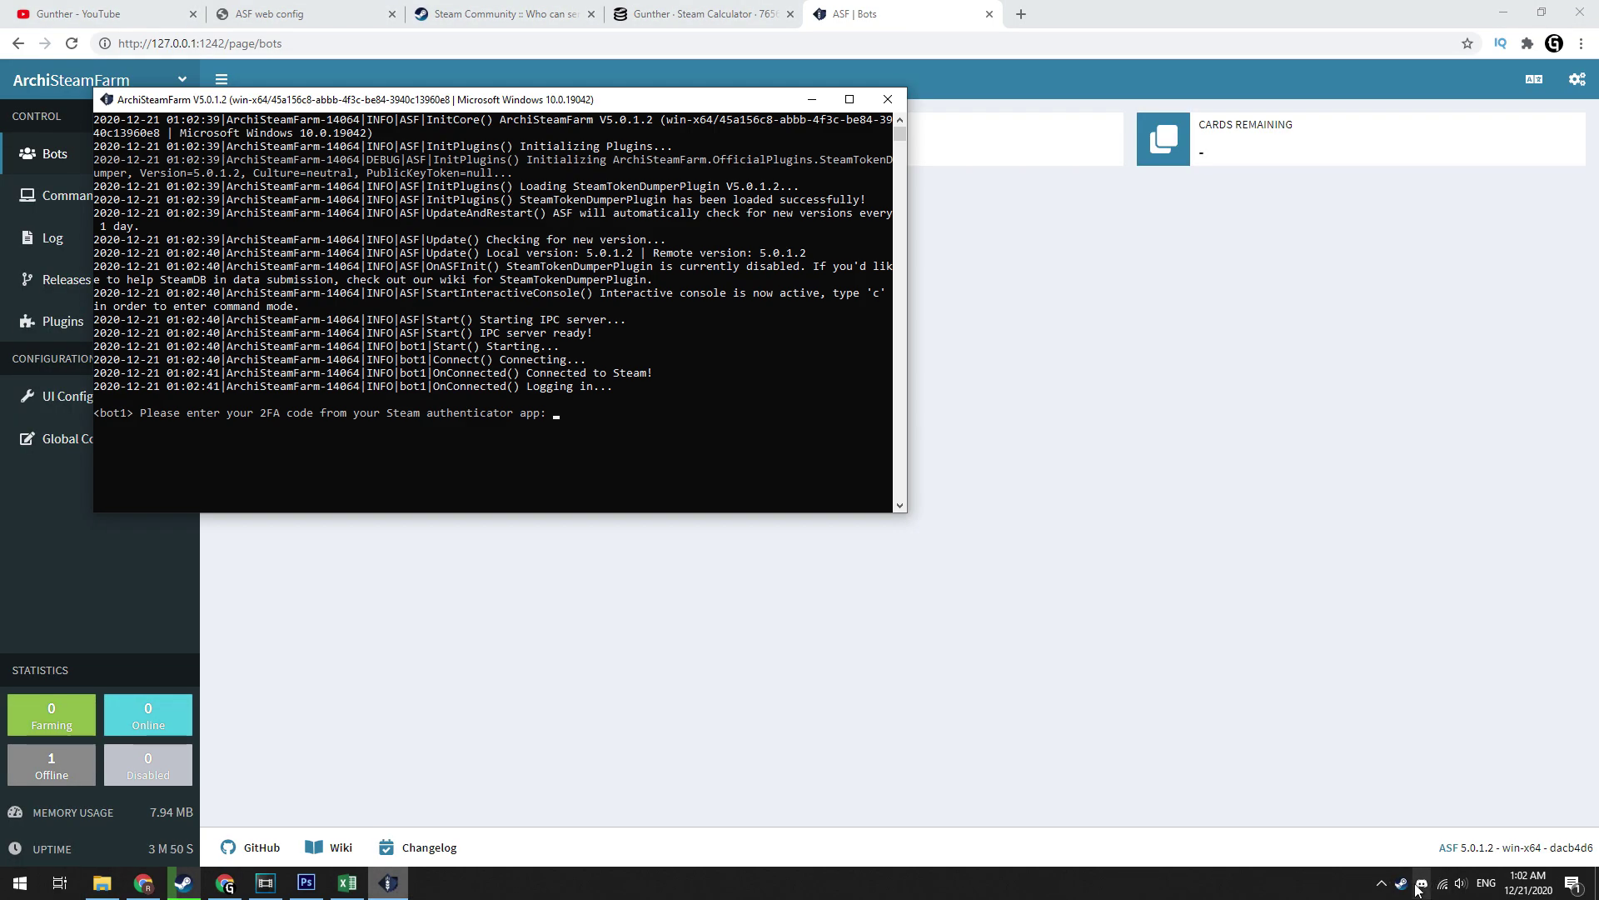
Submit bot1's Steam Desktop Authenticator code at the console 2FA prompt, then return to the Bots page
click(1382, 883)
click(1389, 851)
click(1526, 334)
right_click(548, 416)
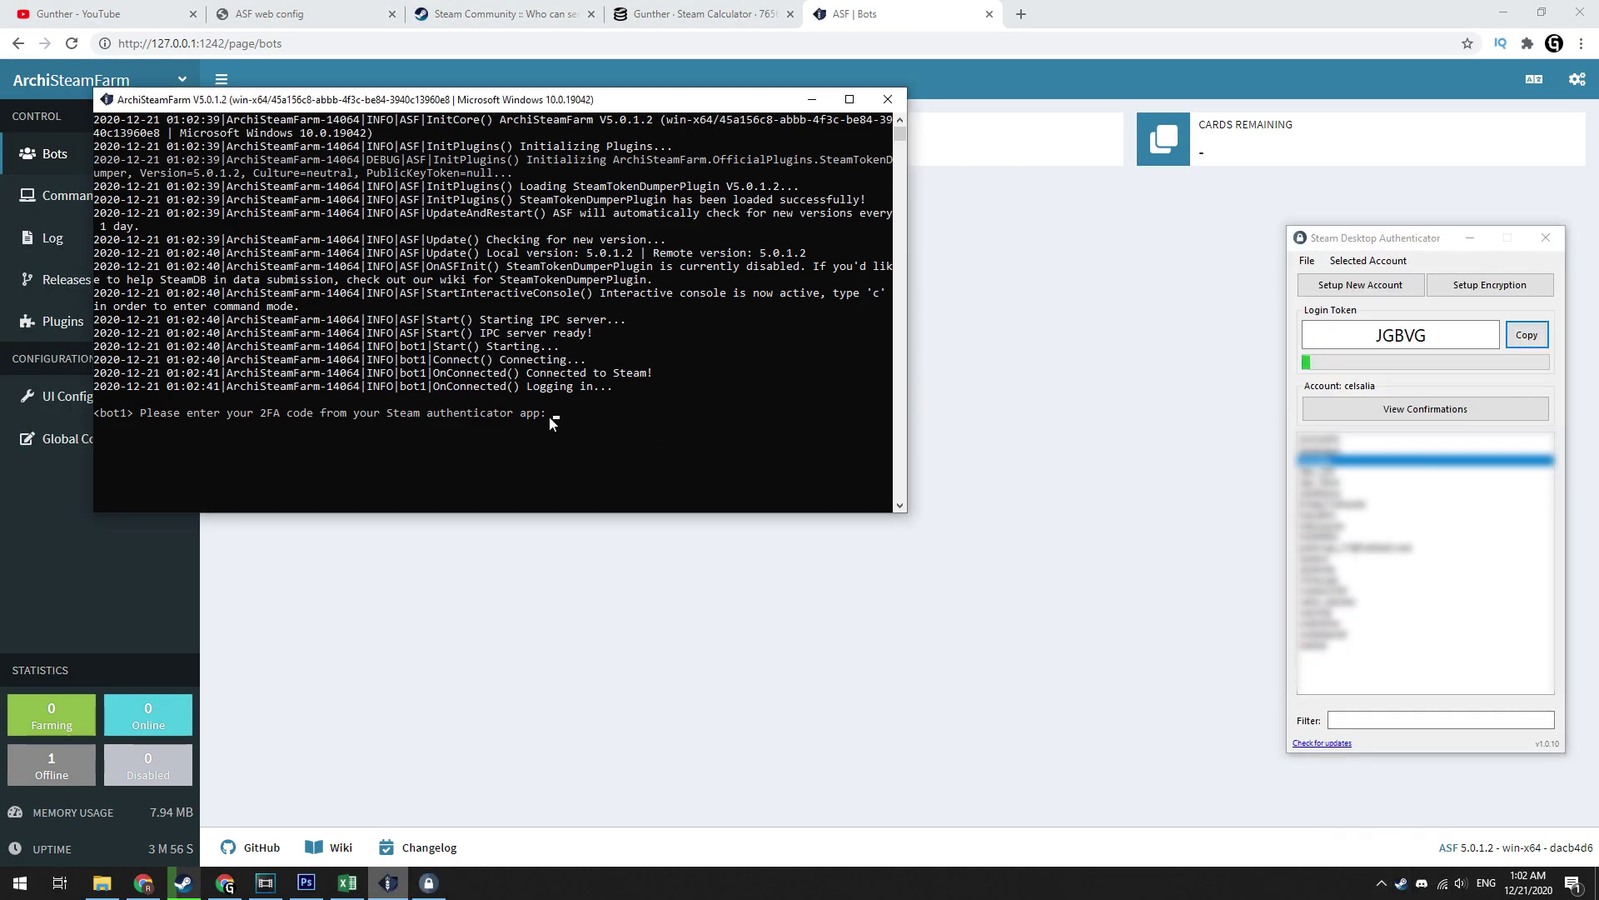
key(Return)
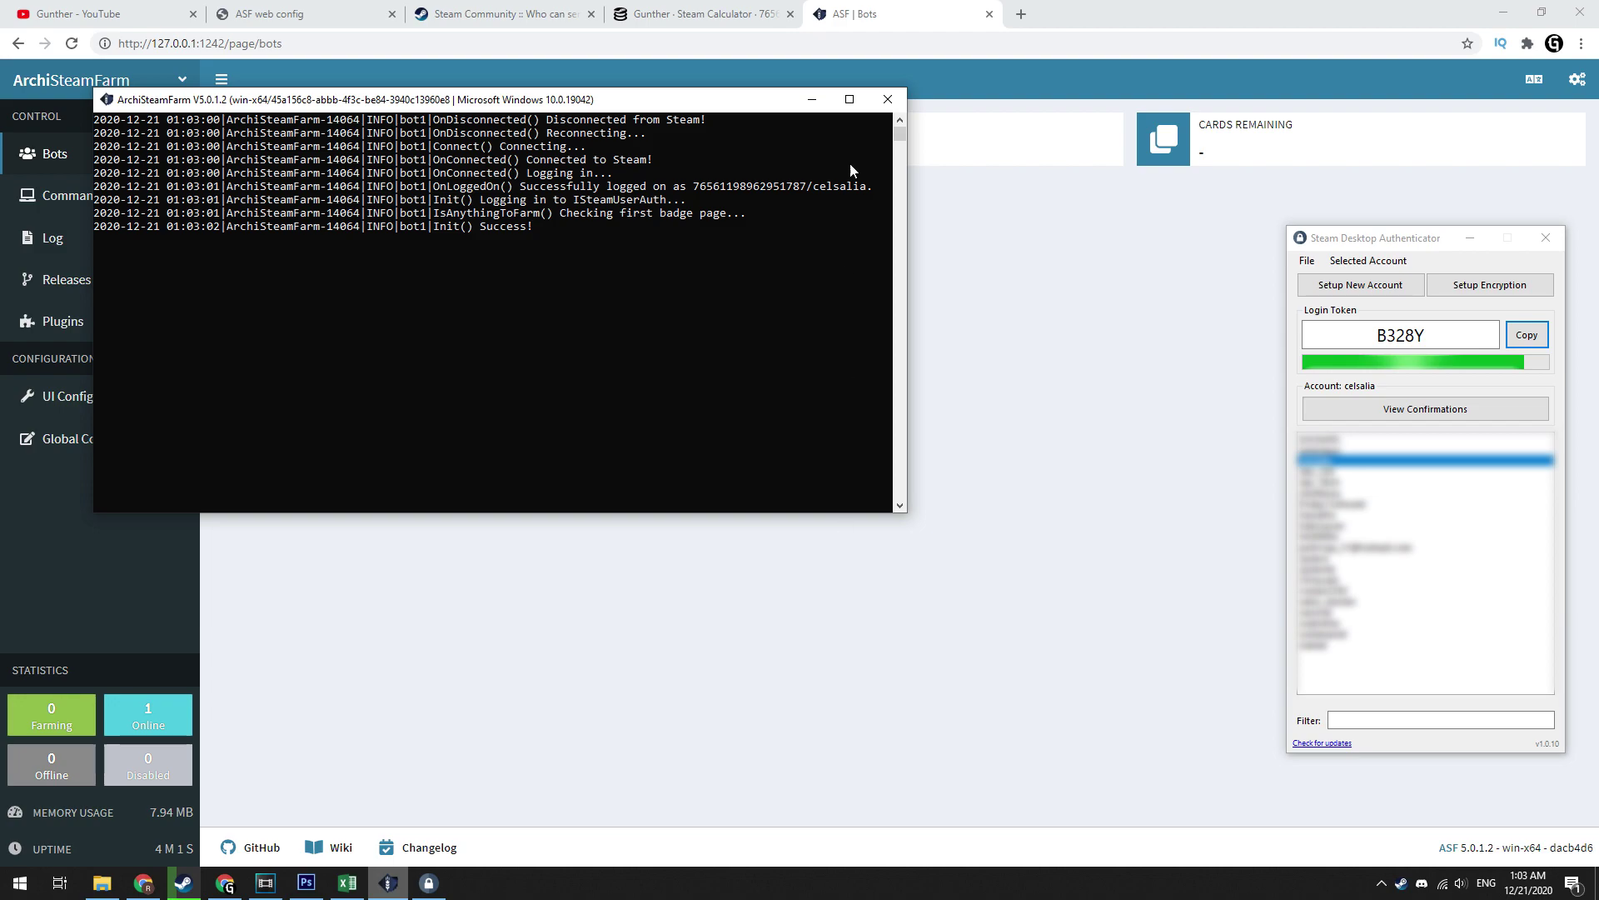
click(908, 7)
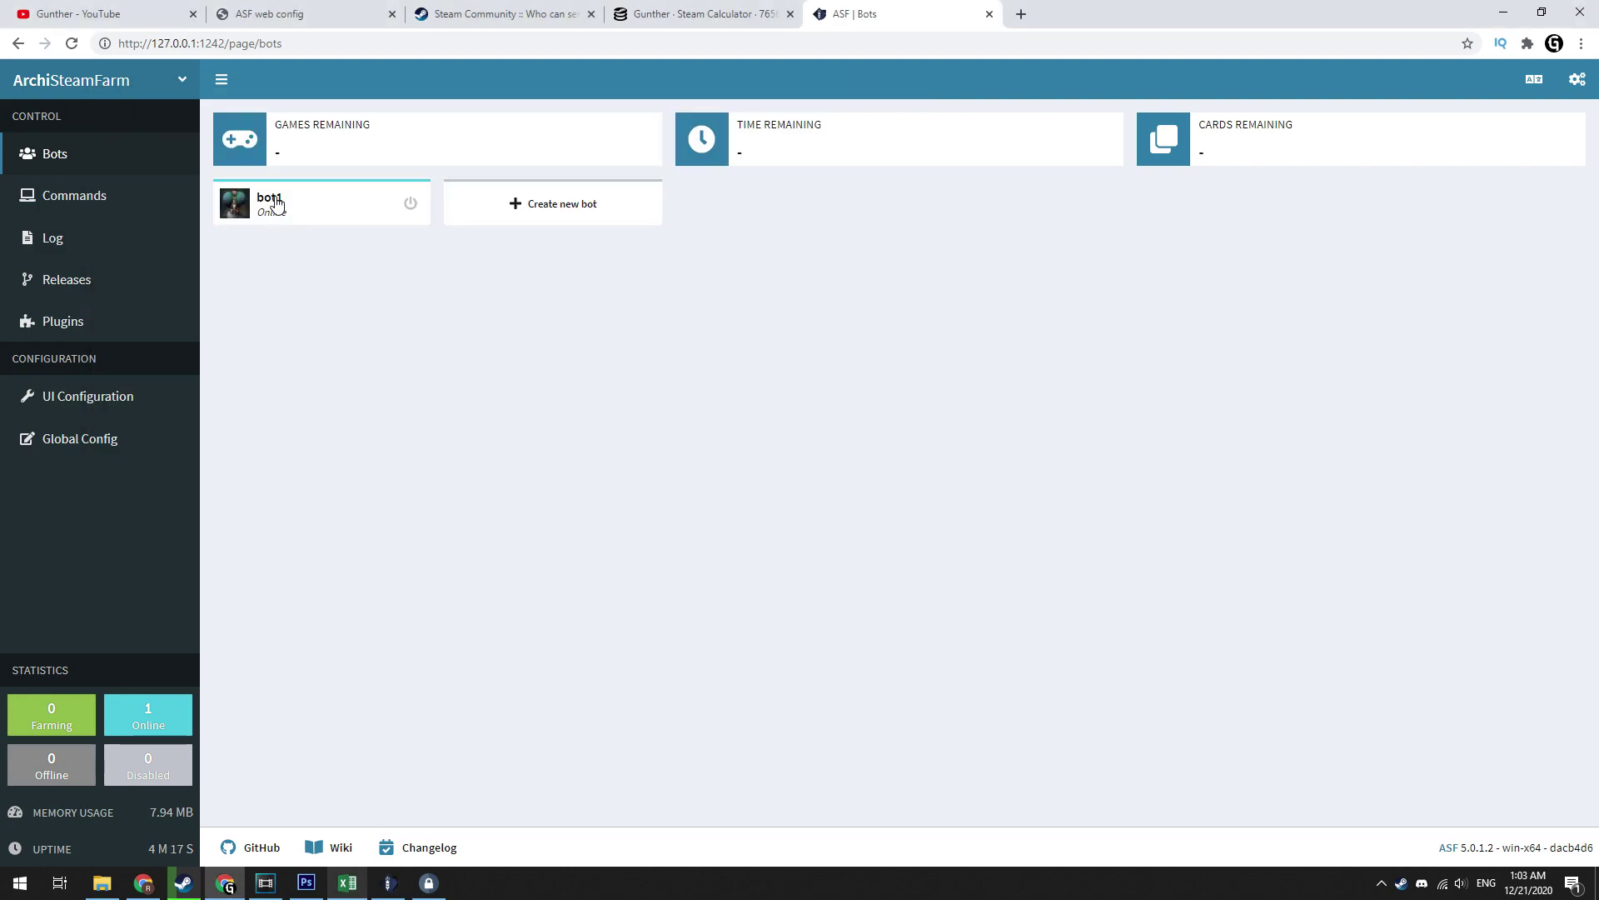
Start a new bot as a copy of bot1's configuration
click(277, 203)
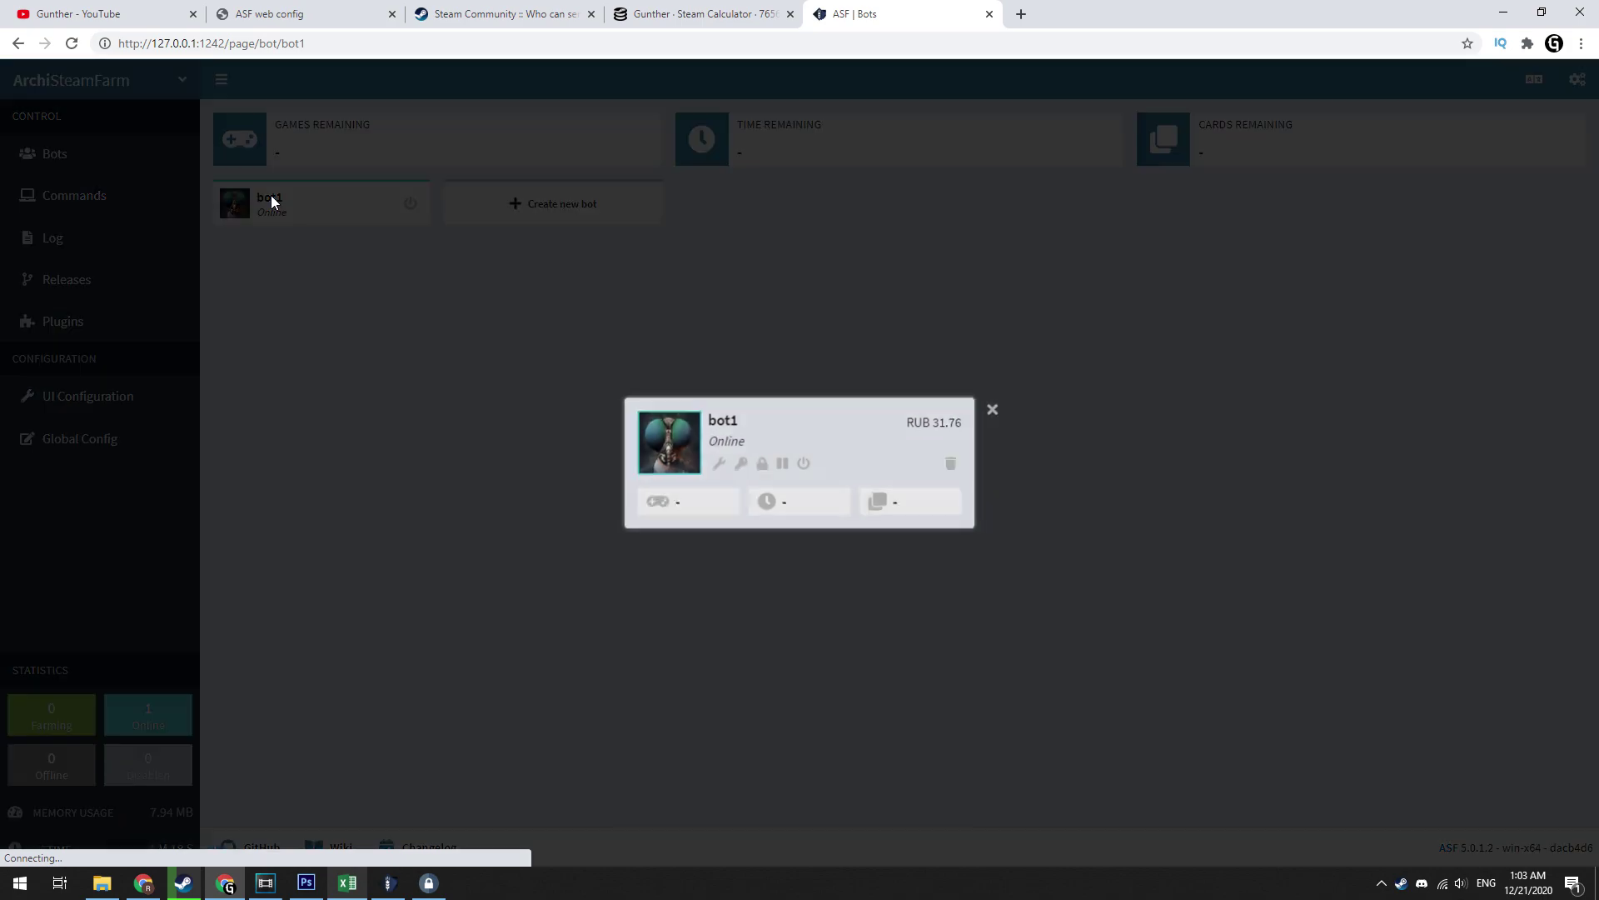
click(714, 464)
scroll(950, 435, down, 6)
scroll(953, 431, down, 2)
click(573, 744)
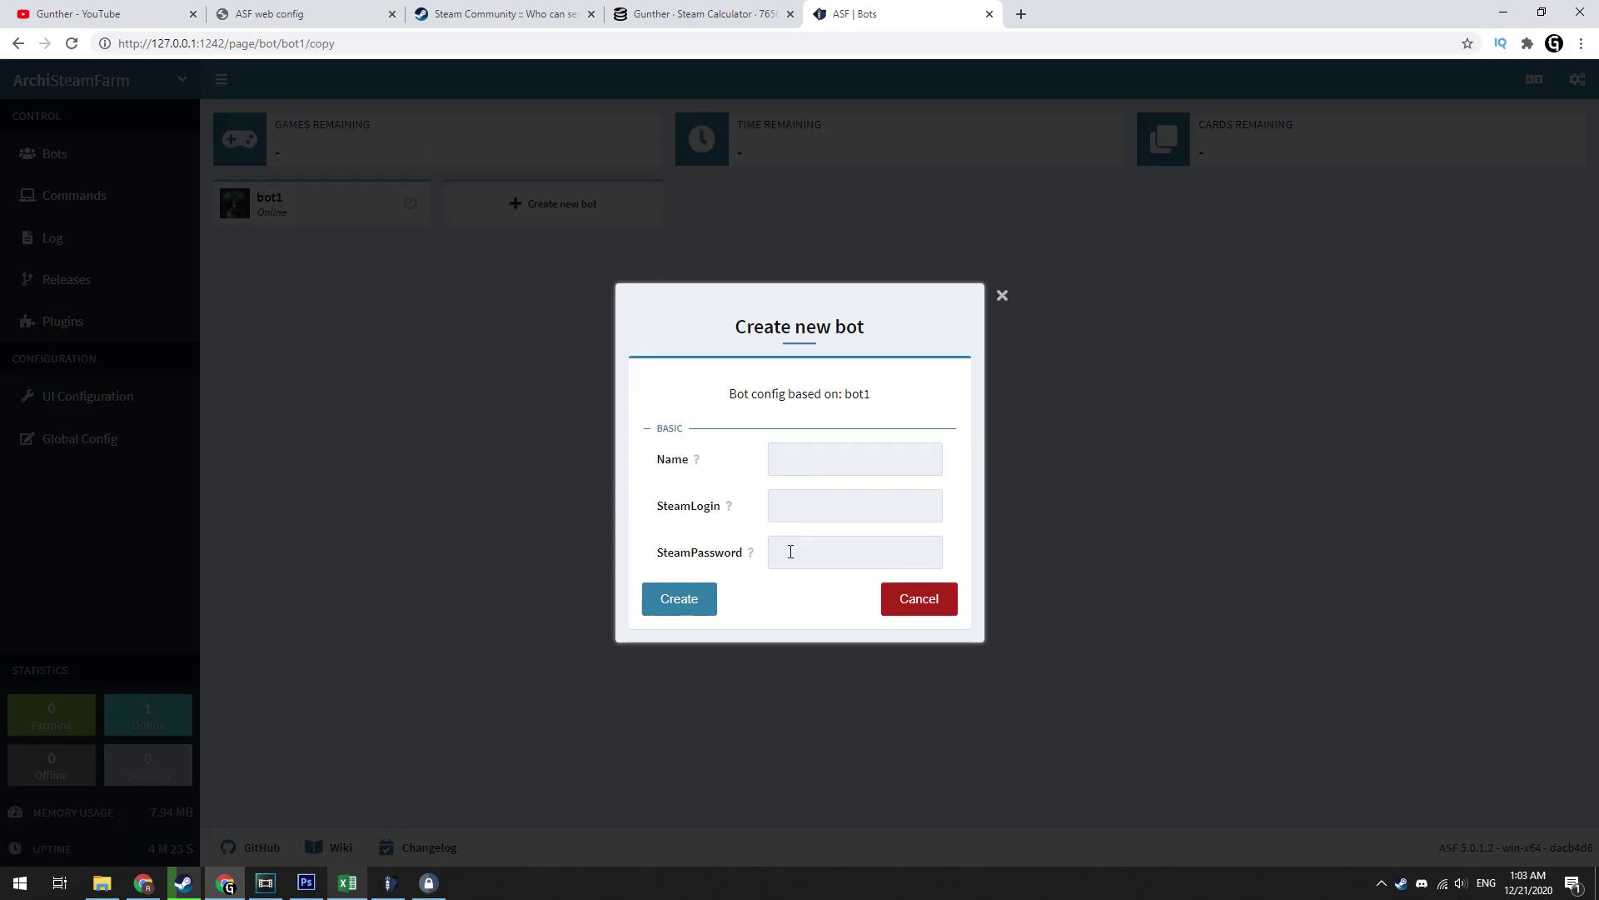
Create bot2 with its own Steam login and password
click(837, 467)
text(bot2)
click(852, 507)
key(Tab)
click(679, 598)
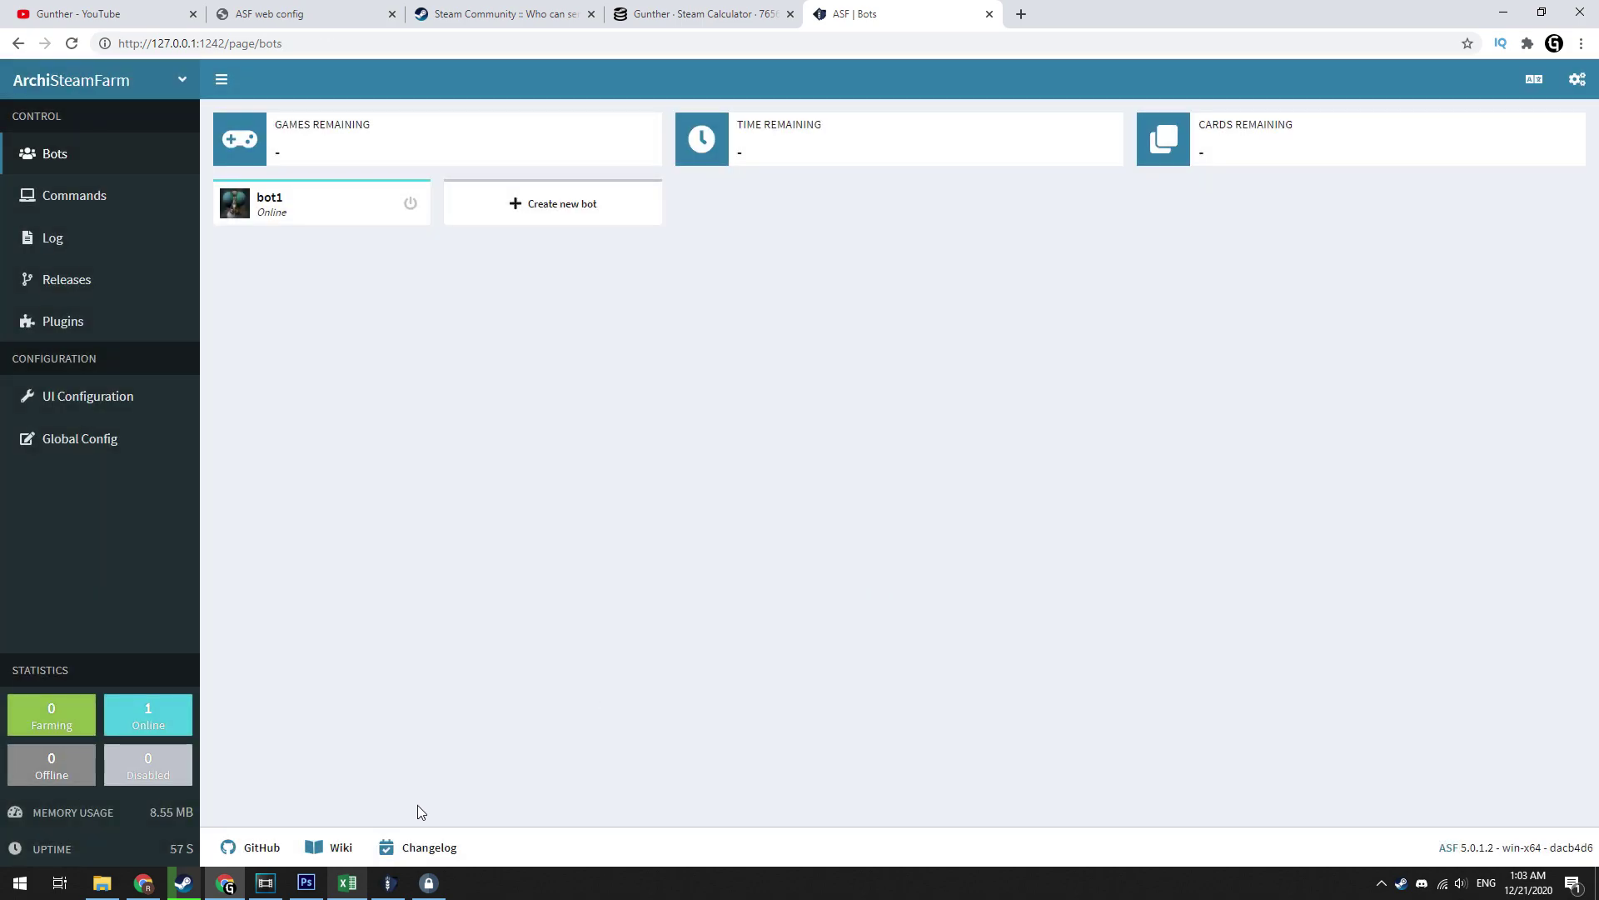
Log the new bot in by entering its authenticator code at the console prompt
click(389, 889)
click(429, 883)
click(1375, 568)
click(1527, 335)
click(633, 364)
key(ctrl+v)
key(Return)
click(917, 333)
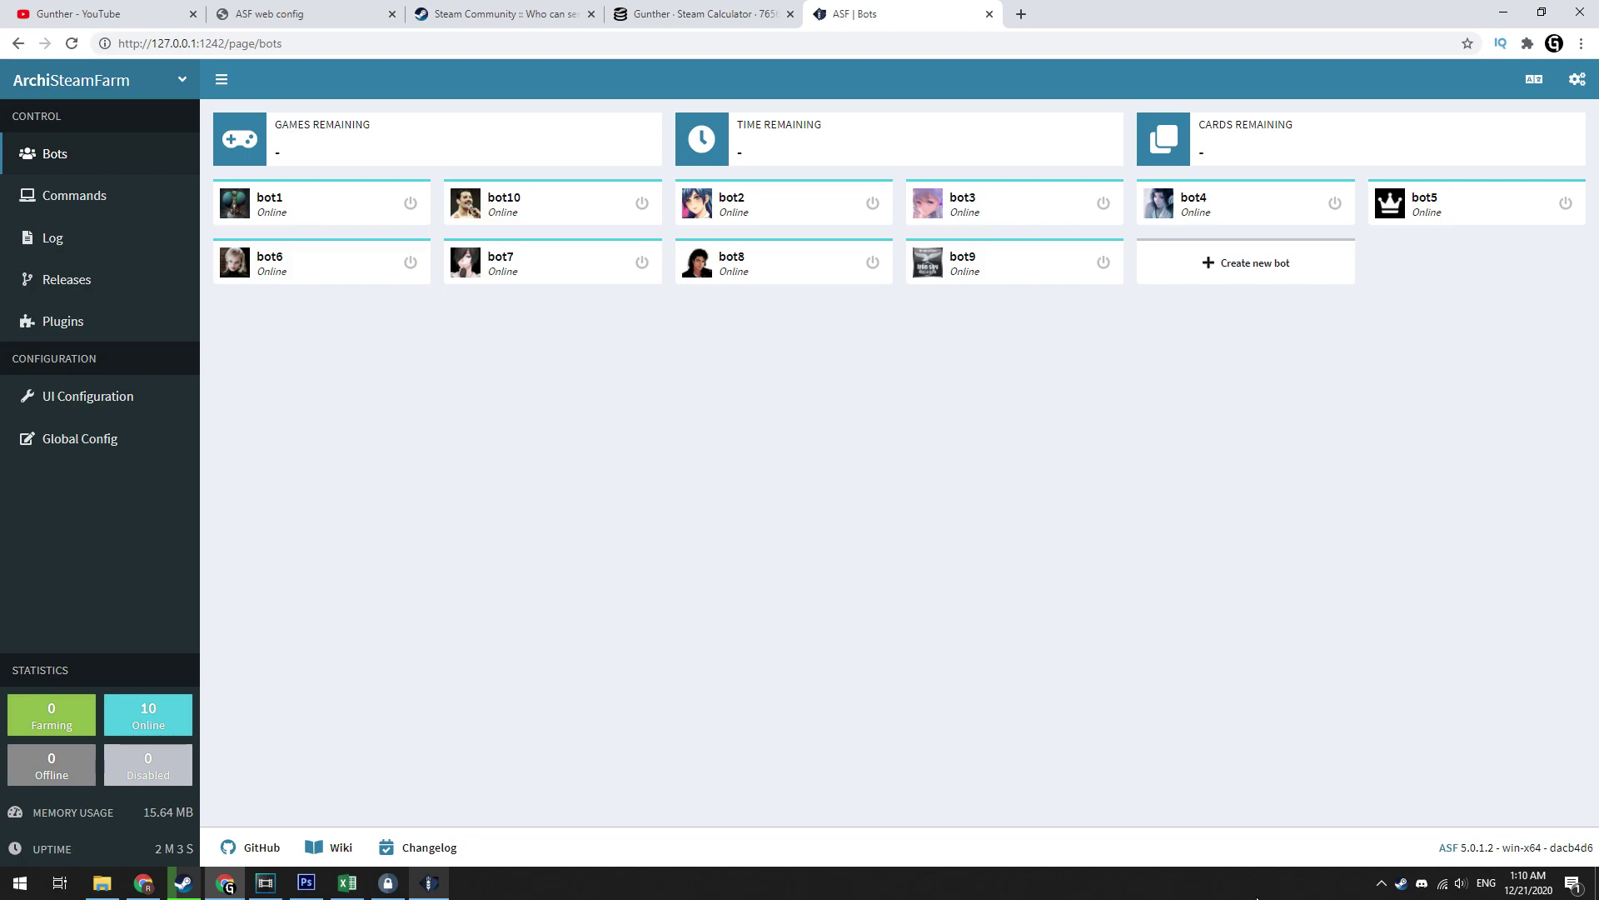
Check the console log, then enter 'loot ASF' on the Commands page
key(alt+Tab)
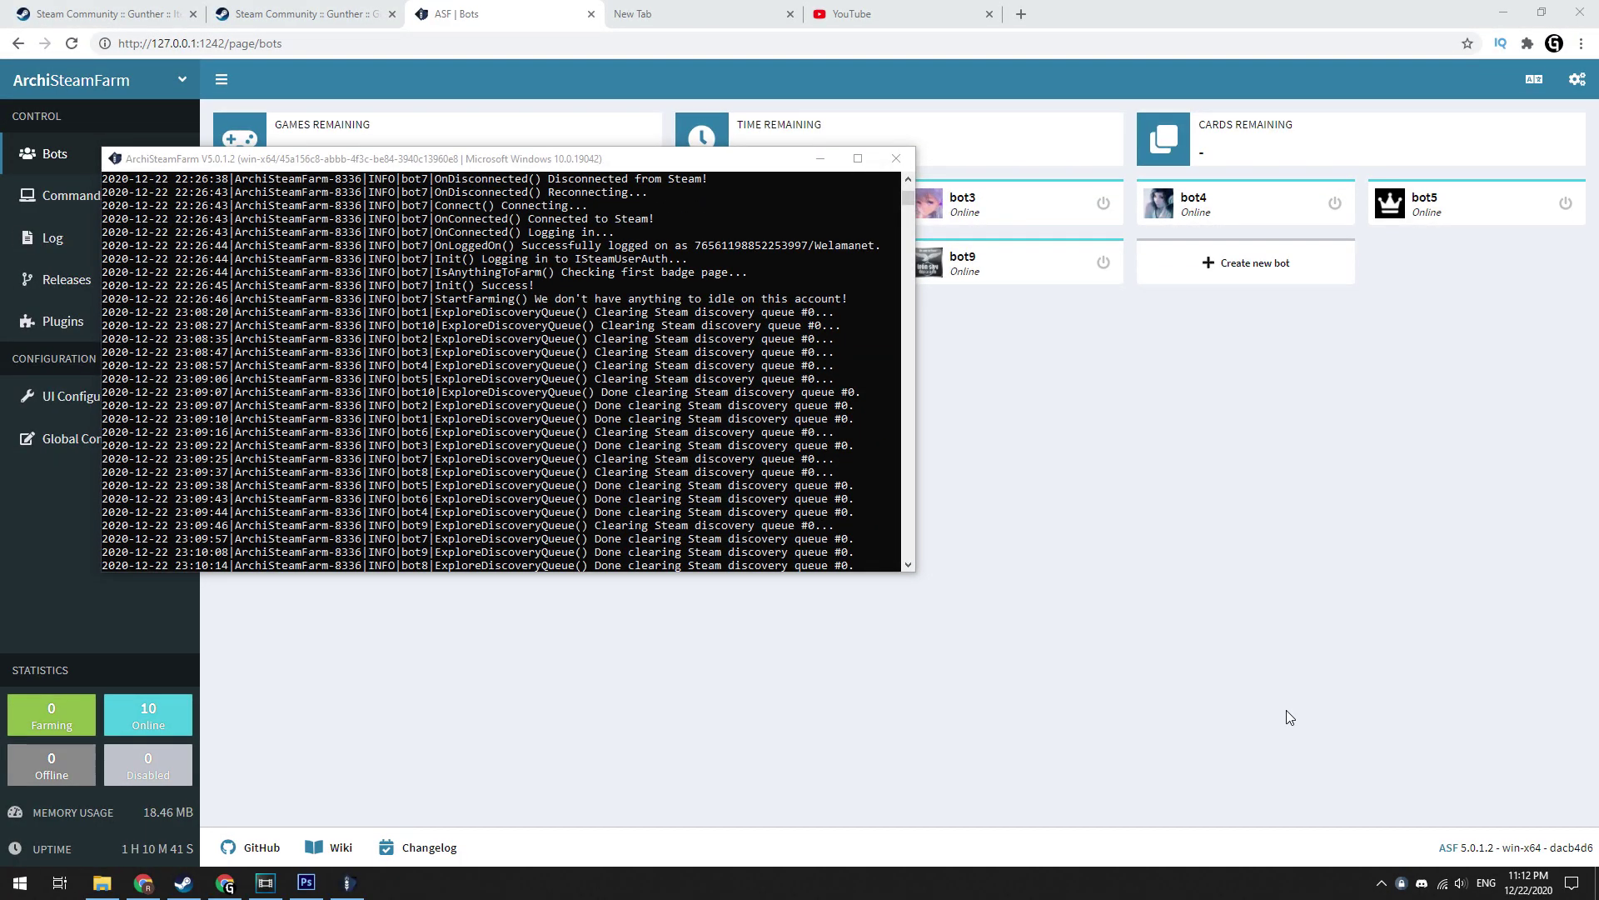
click(1286, 710)
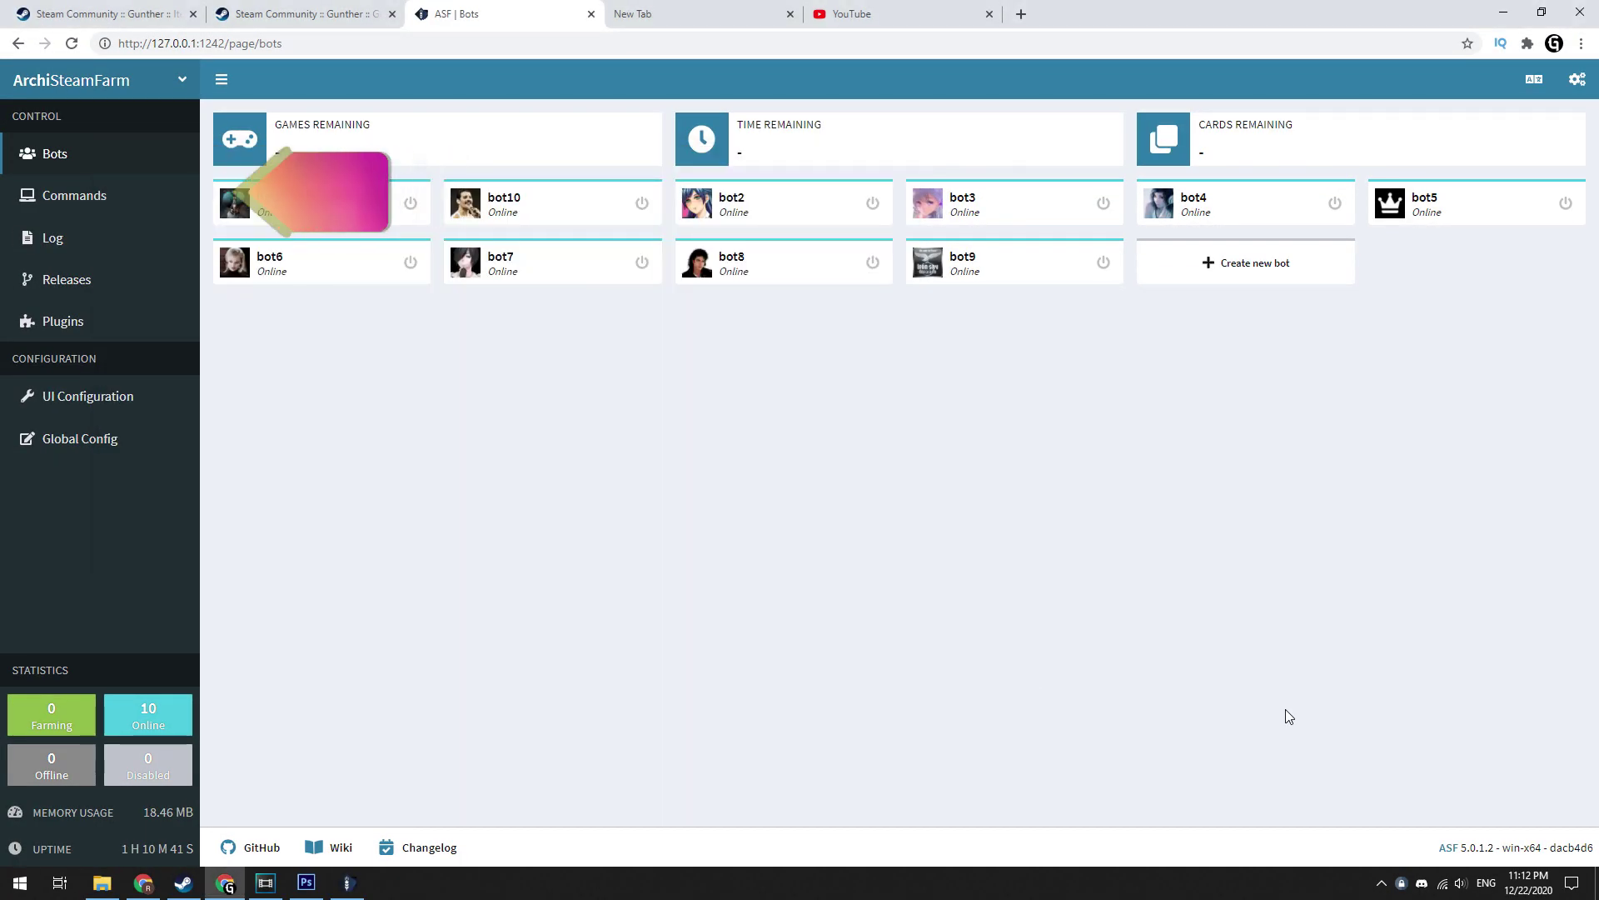
click(121, 200)
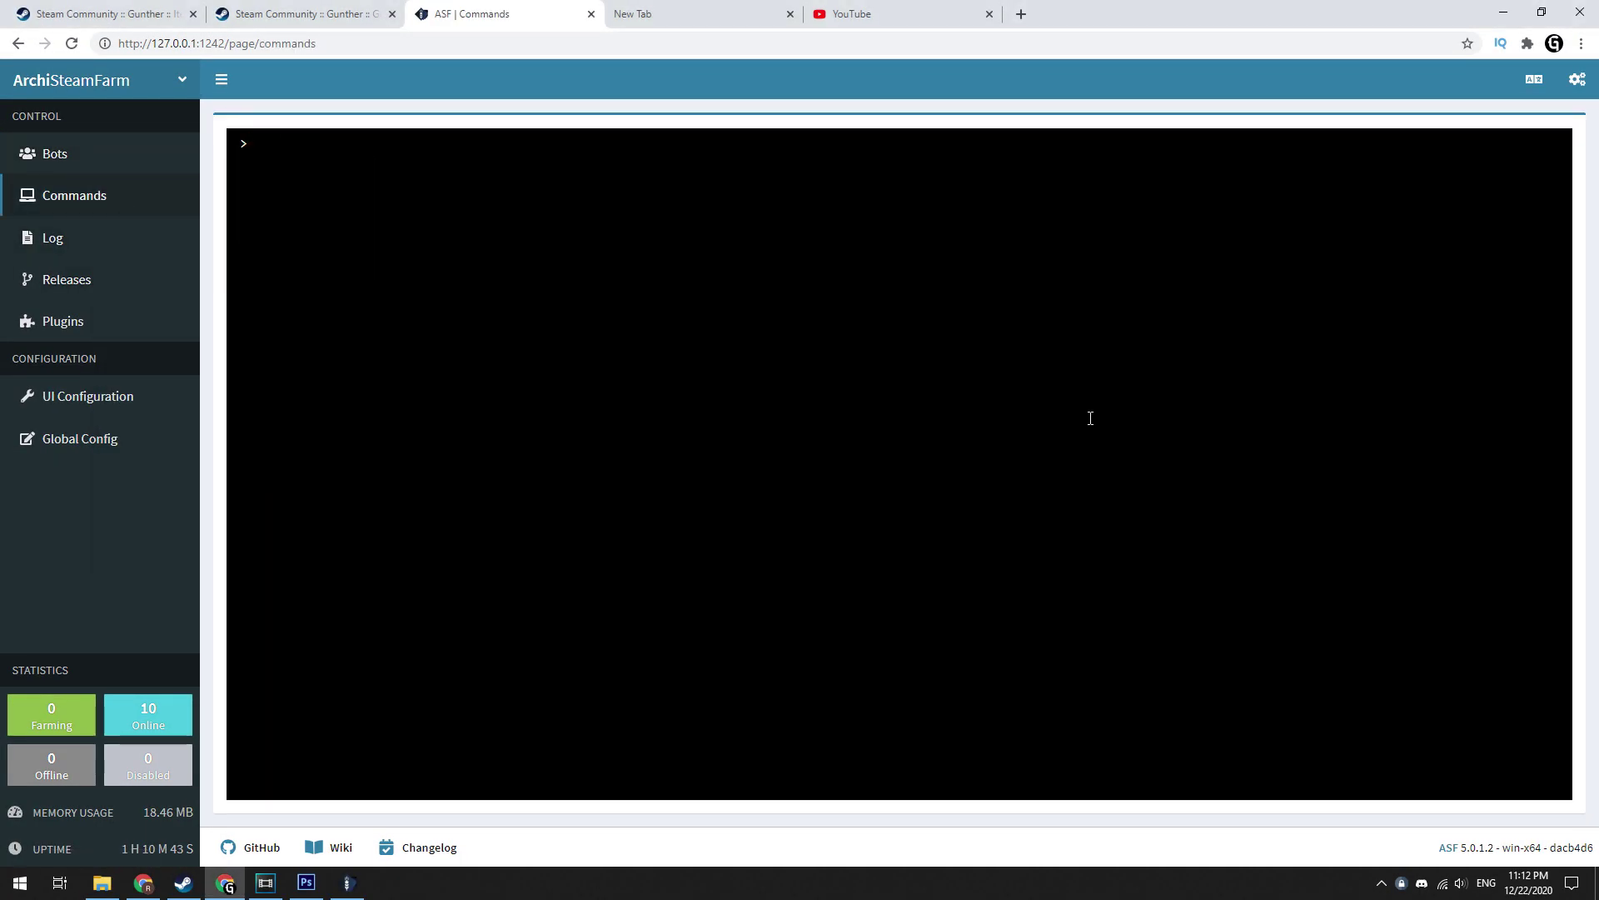
text(loot ASF)
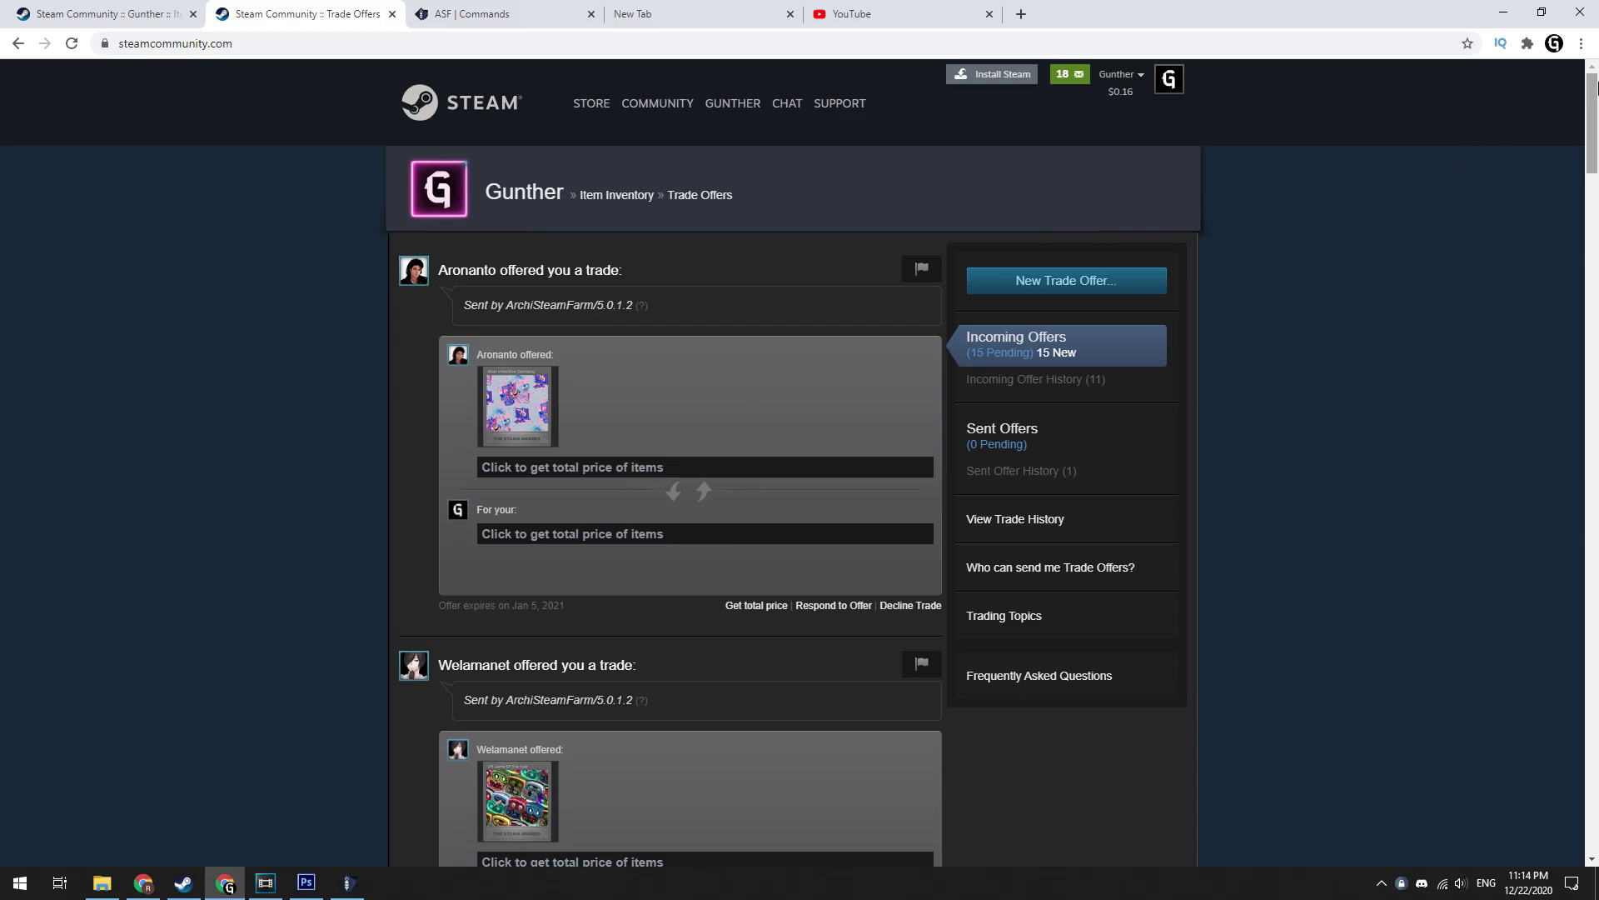
mouse_move(1596, 96)
mouse_down()
mouse_move(1596, 828)
mouse_move(1597, 108)
mouse_up()
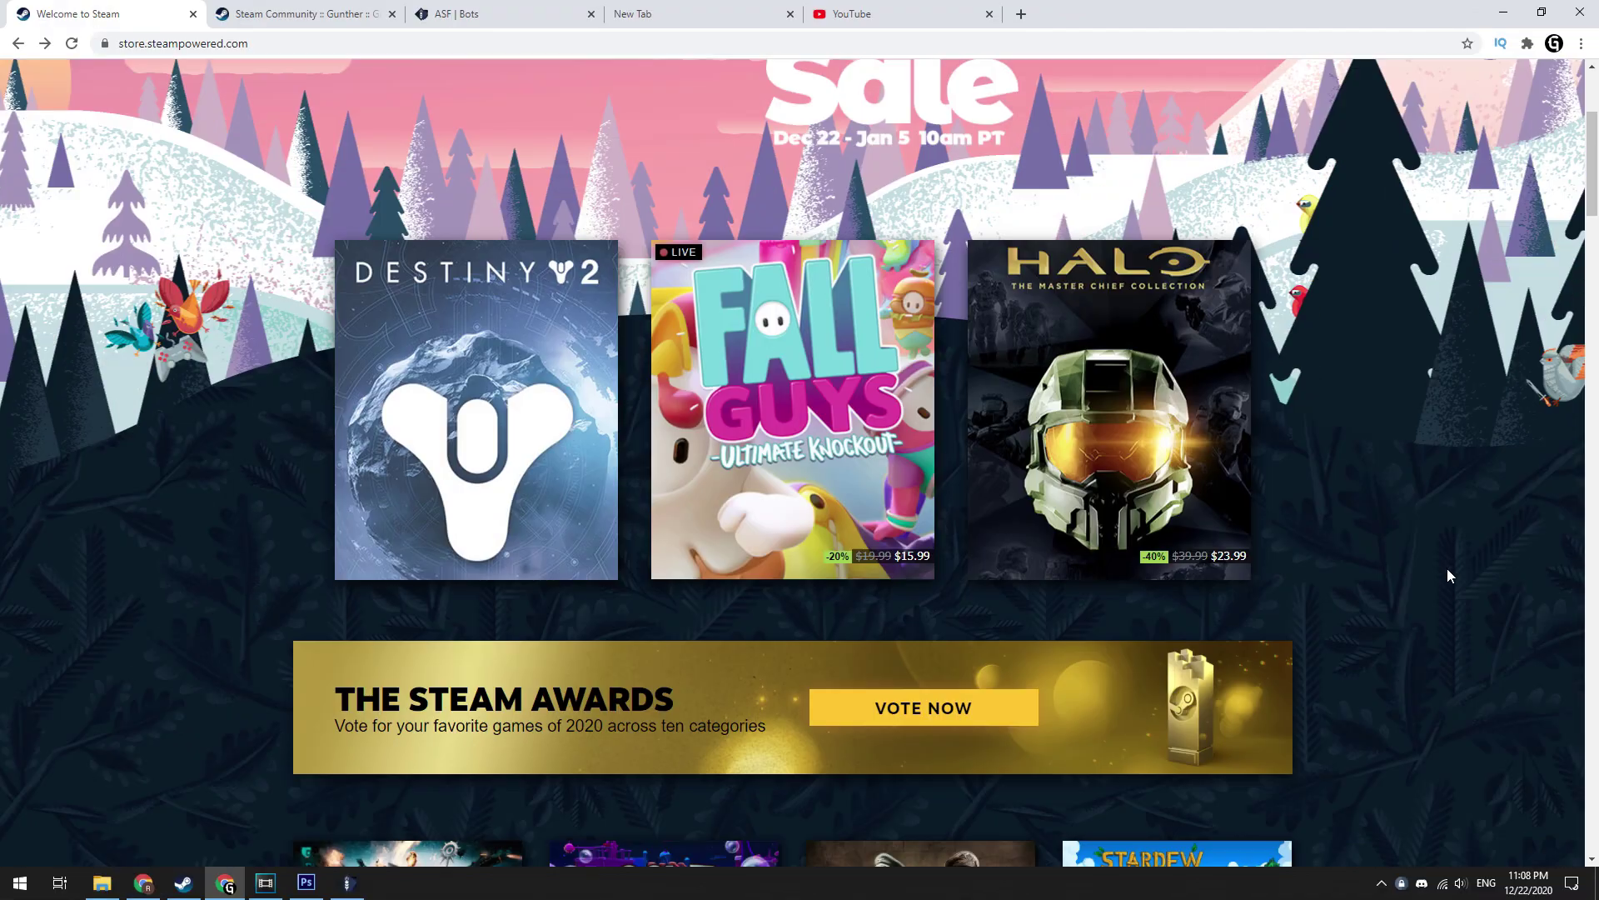
Open the Steam Awards voting page and vote for Game of the Year and another category's nominees
scroll(1416, 571, down, 3)
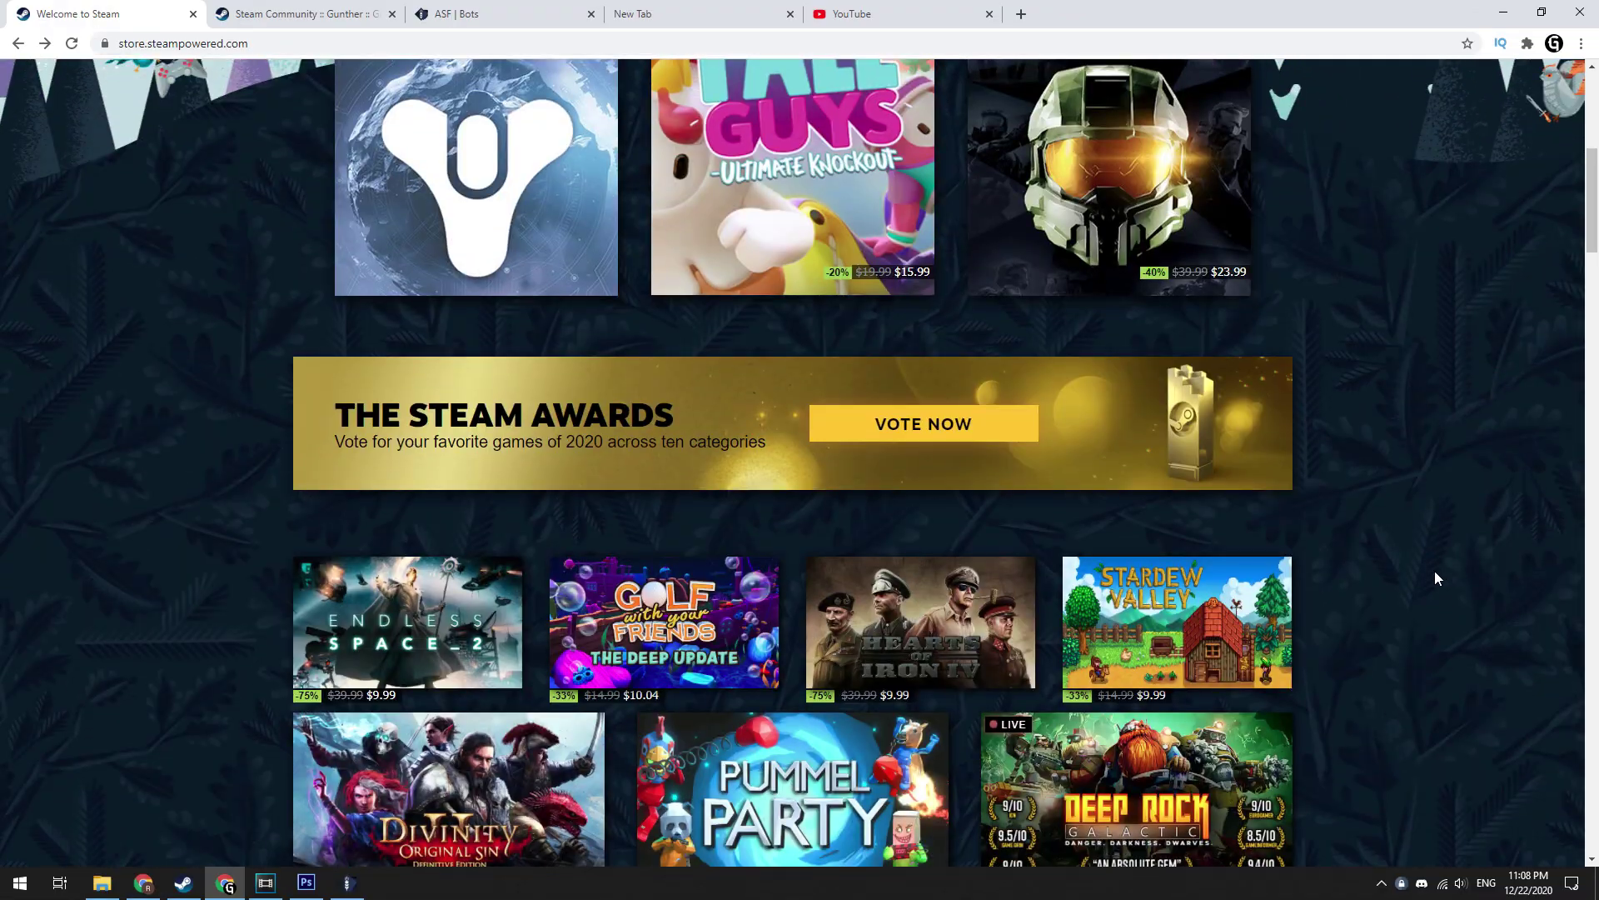
click(675, 439)
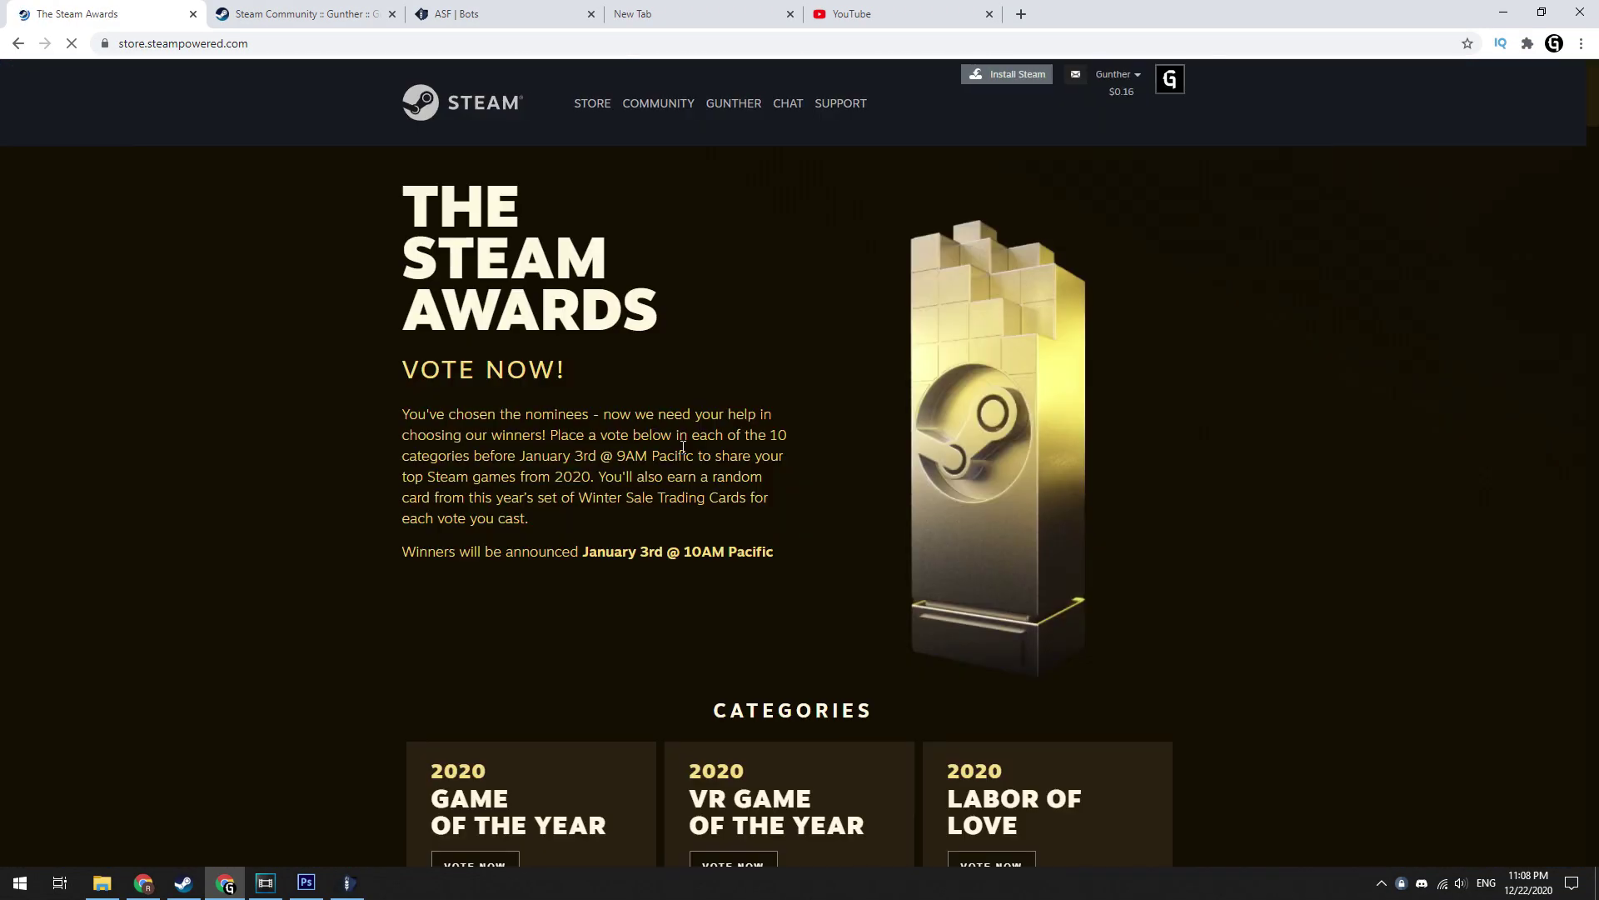
scroll(667, 446, down, 5)
scroll(670, 452, down, 15)
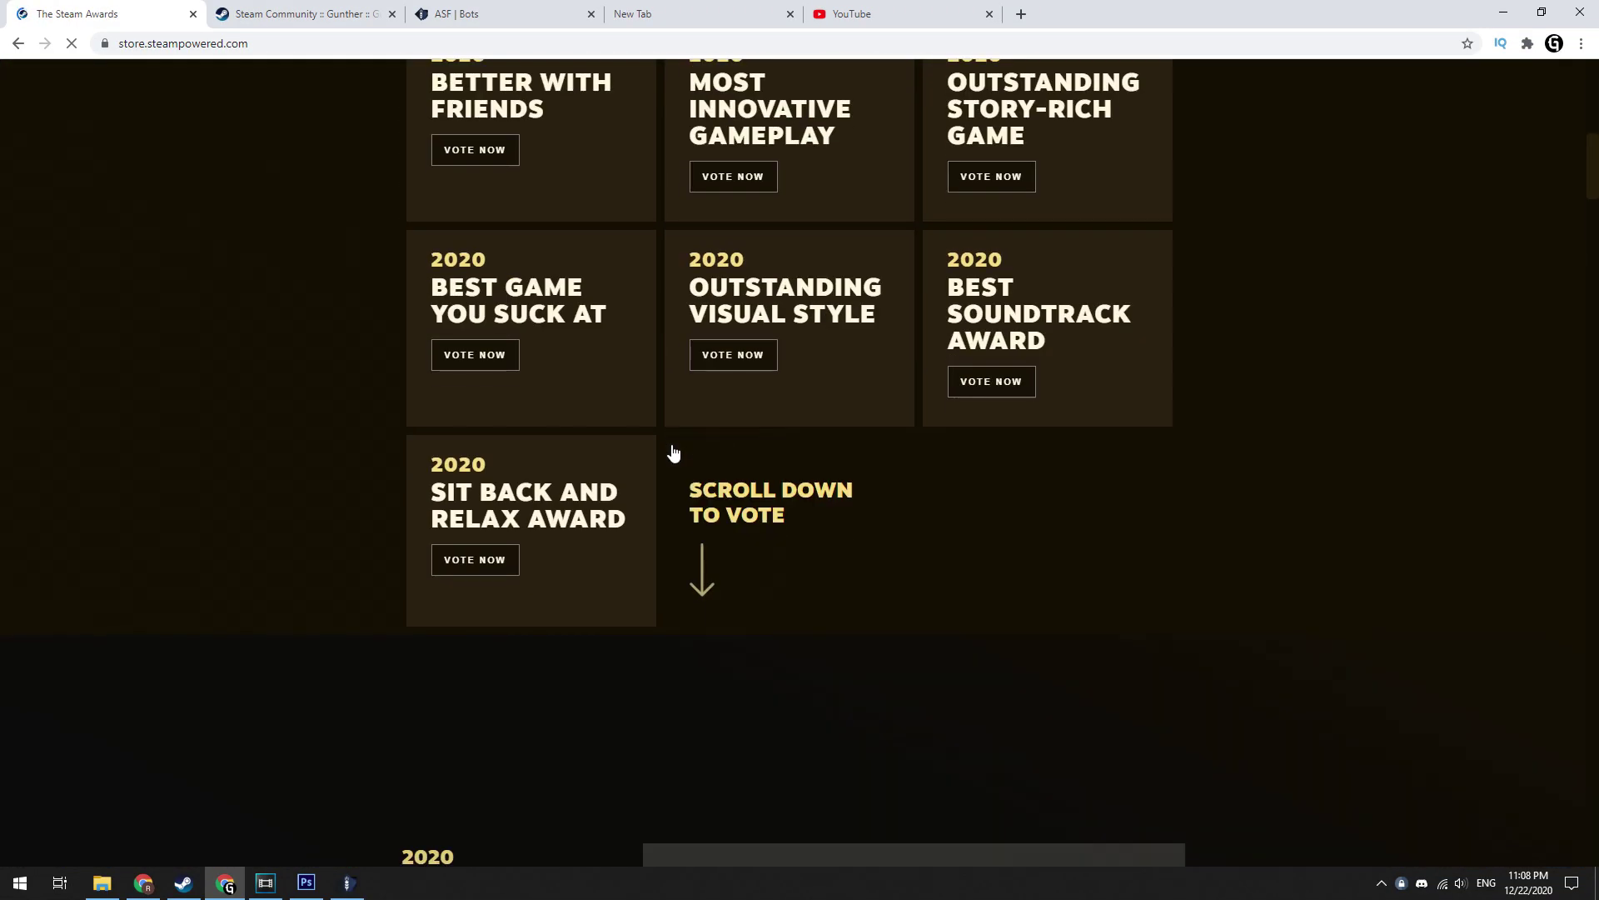
click(480, 477)
scroll(358, 540, down, 10)
click(457, 542)
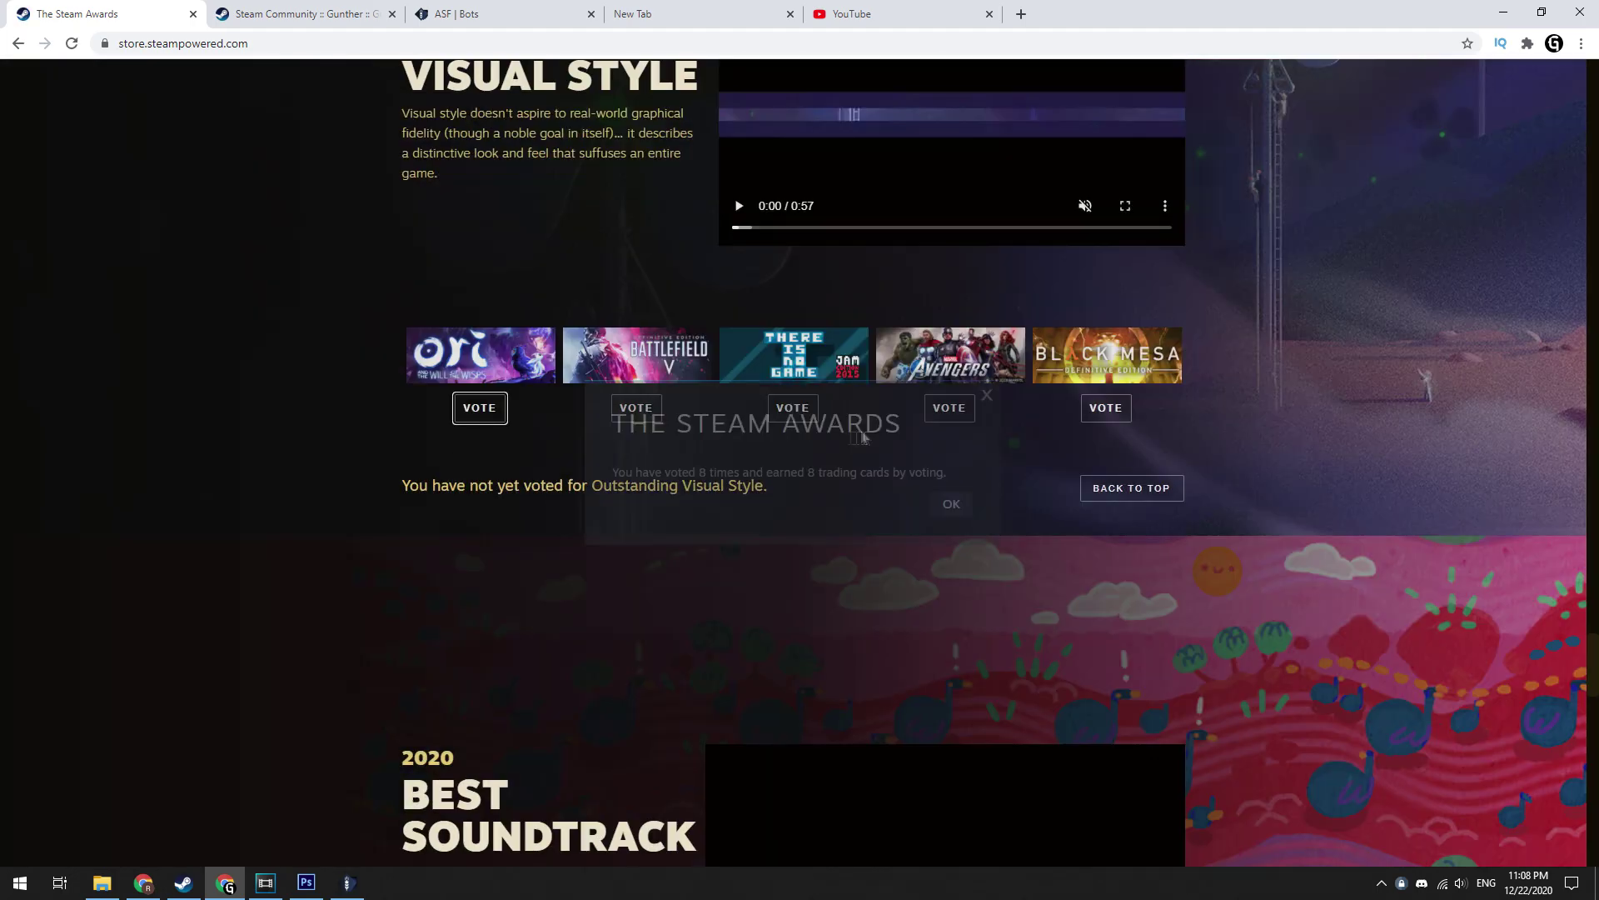
Vote in Best Soundtrack, then inspect the Labor of Love (Foil) card in the inventory
scroll(457, 546, down, 10)
click(479, 605)
scroll(480, 611, down, 10)
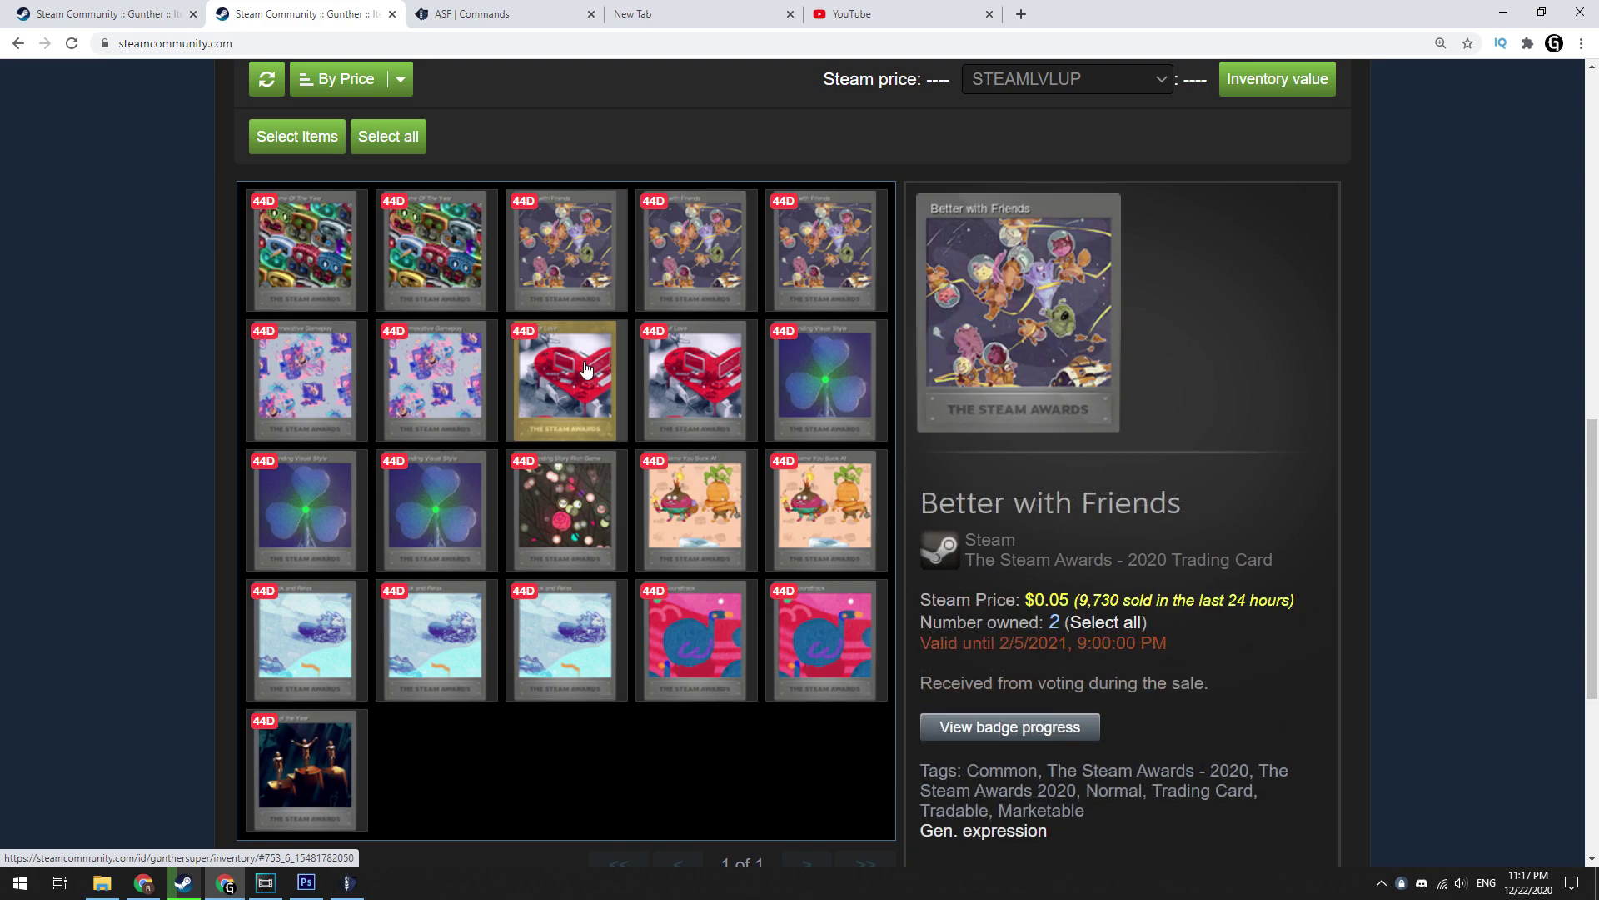
click(585, 369)
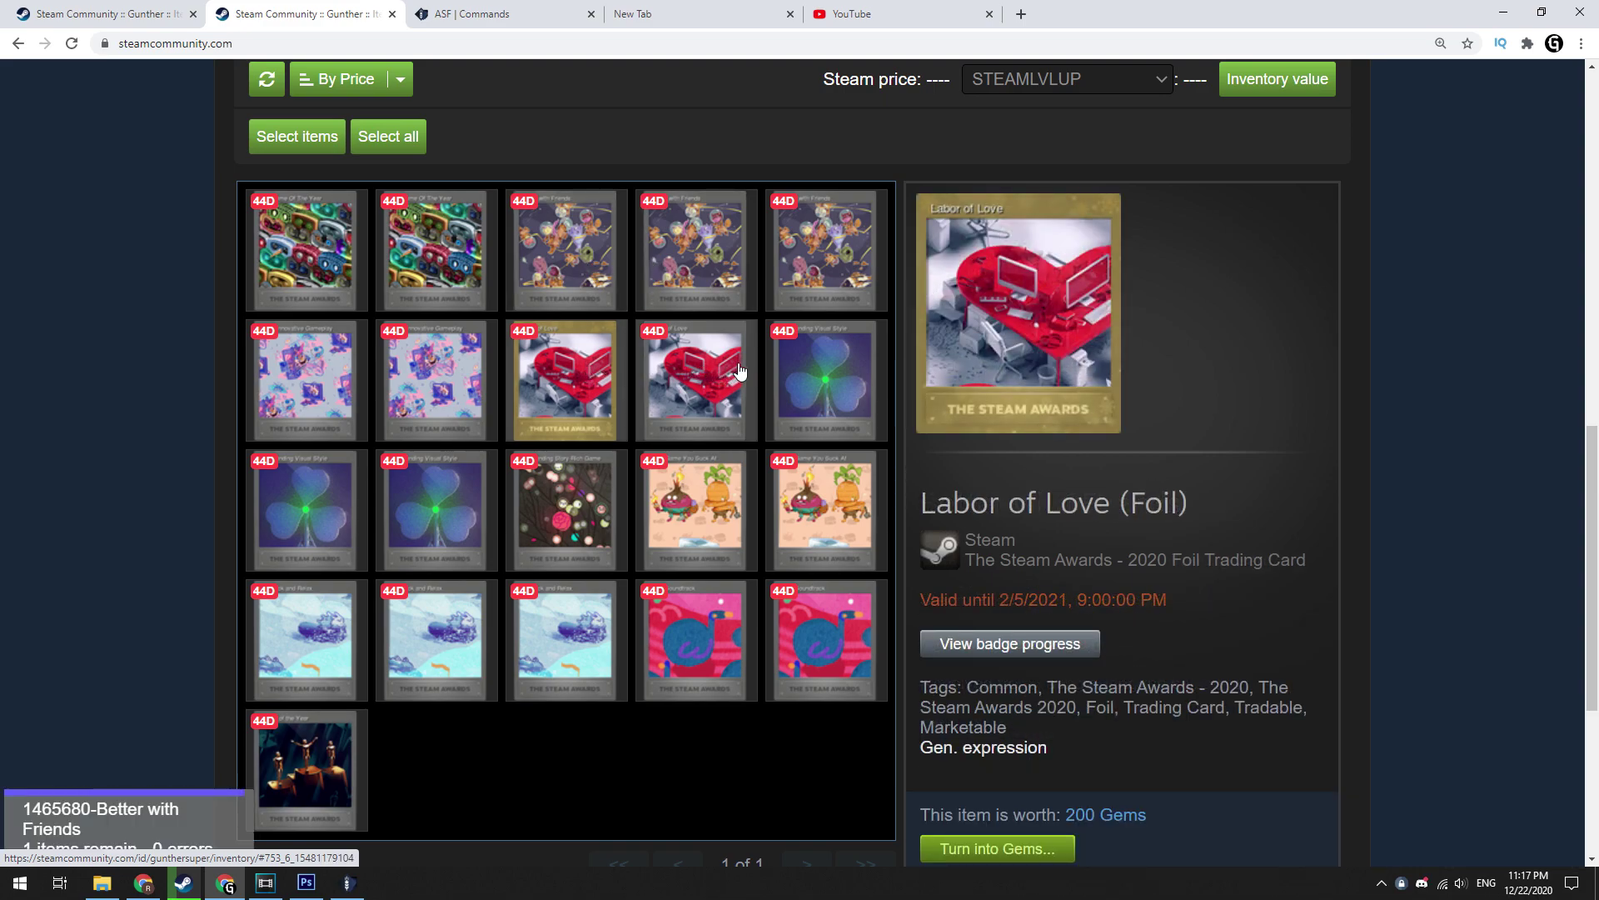